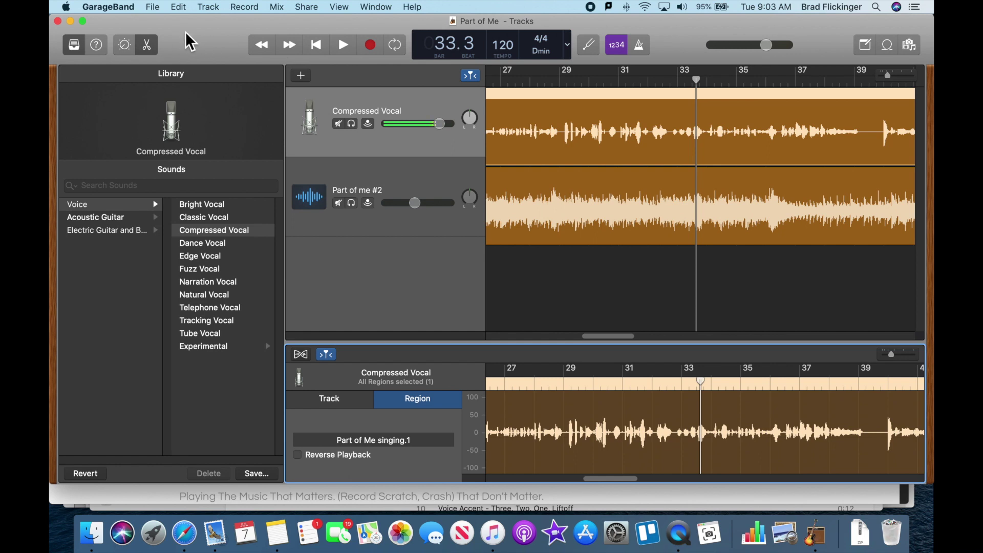
Create a new empty project with an audio track for recording from a microphone on Input 1.
{"action": "left_click", "coordinate": [156, 9]}
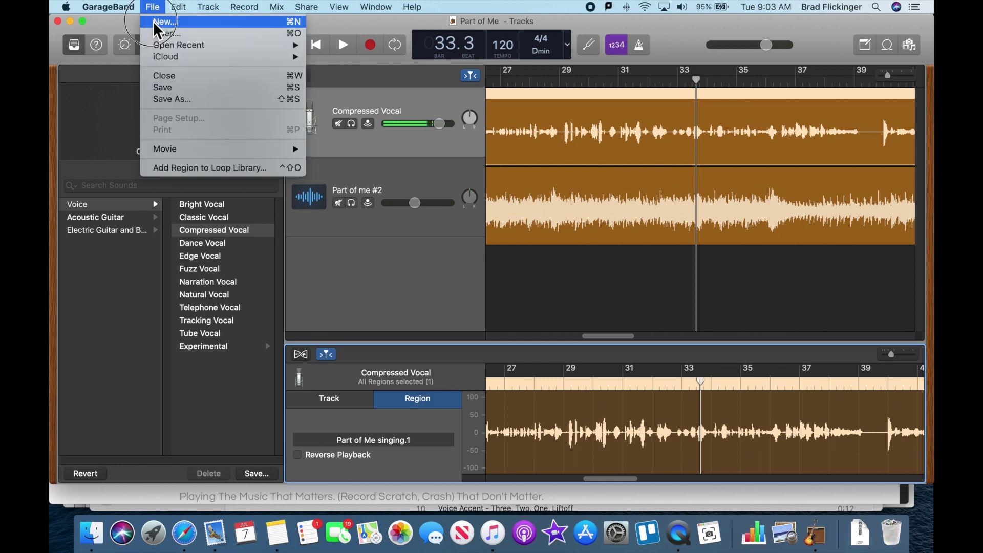
{"action": "left_click", "coordinate": [152, 20]}
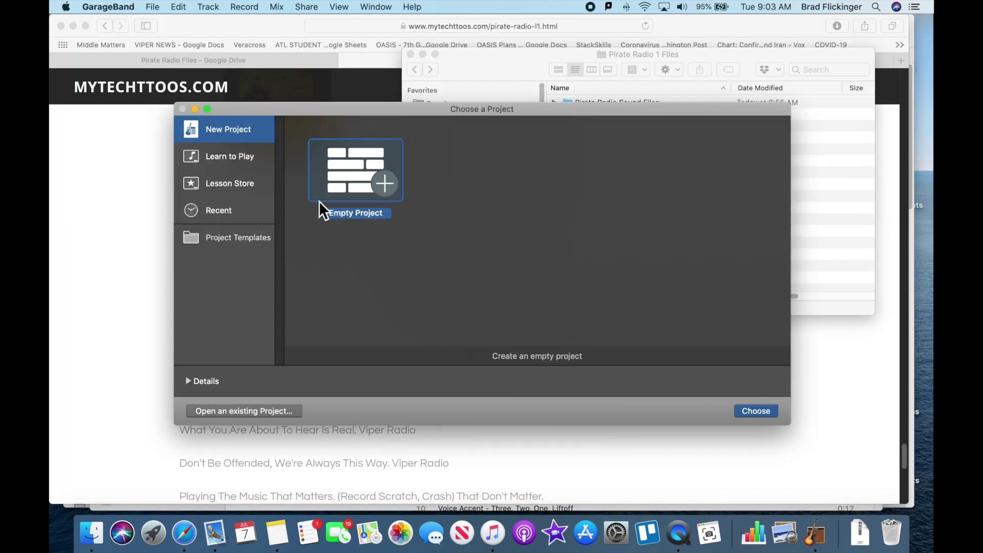
{"action": "left_click", "coordinate": [748, 410]}
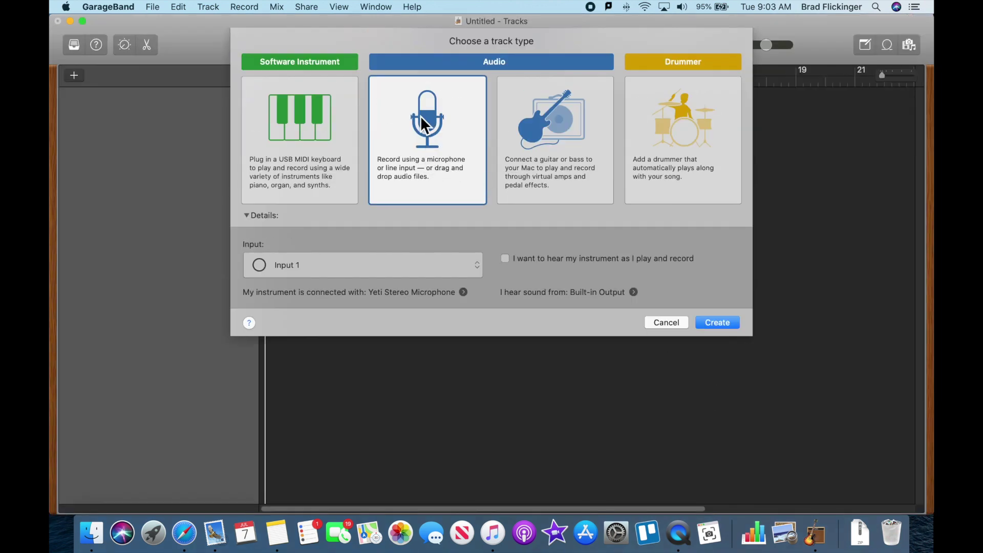
{"action": "left_click", "coordinate": [717, 323]}
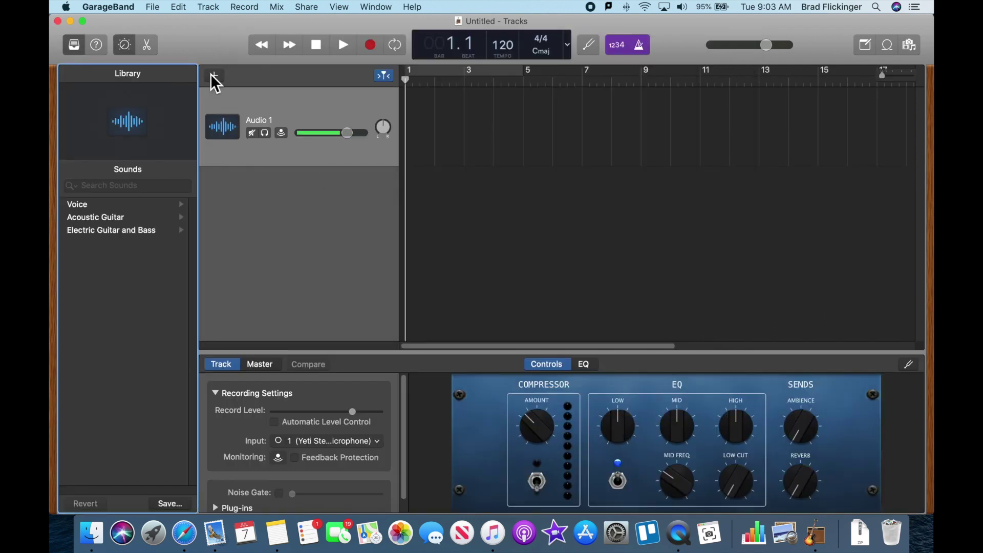
Open the Audio/MIDI preferences of GarageBand.
{"action": "left_click", "coordinate": [109, 8]}
{"action": "left_click", "coordinate": [108, 42]}
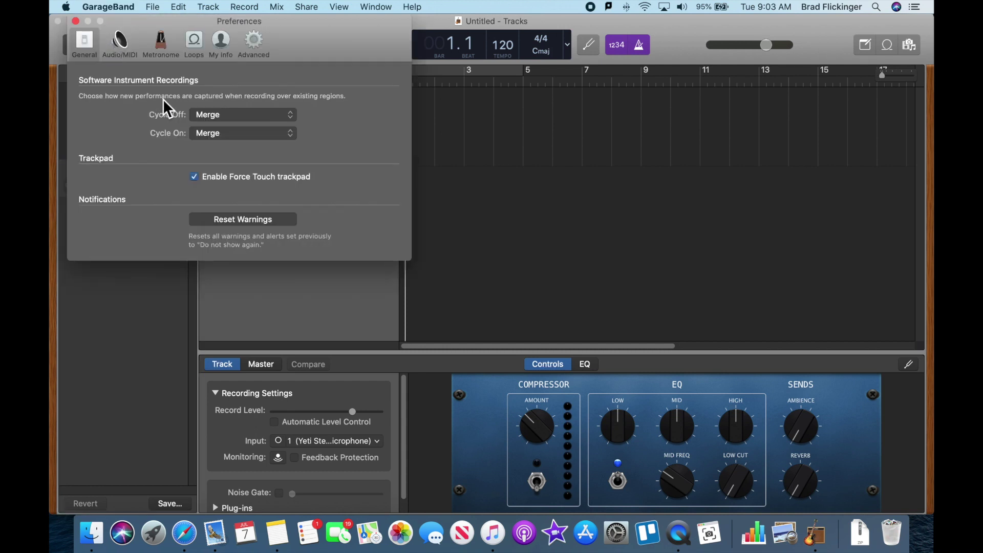
{"action": "left_click", "coordinate": [121, 43]}
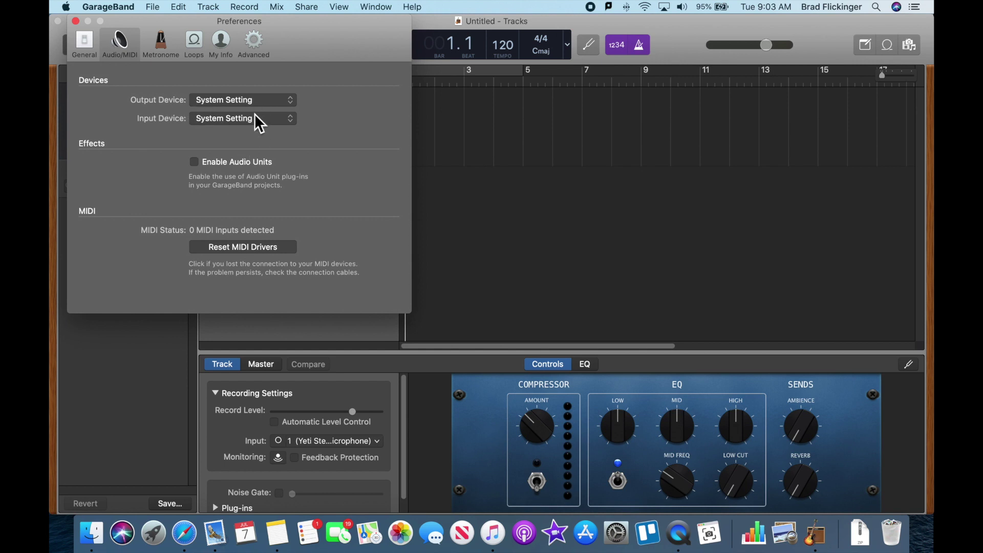
{"action": "left_click", "coordinate": [254, 101]}
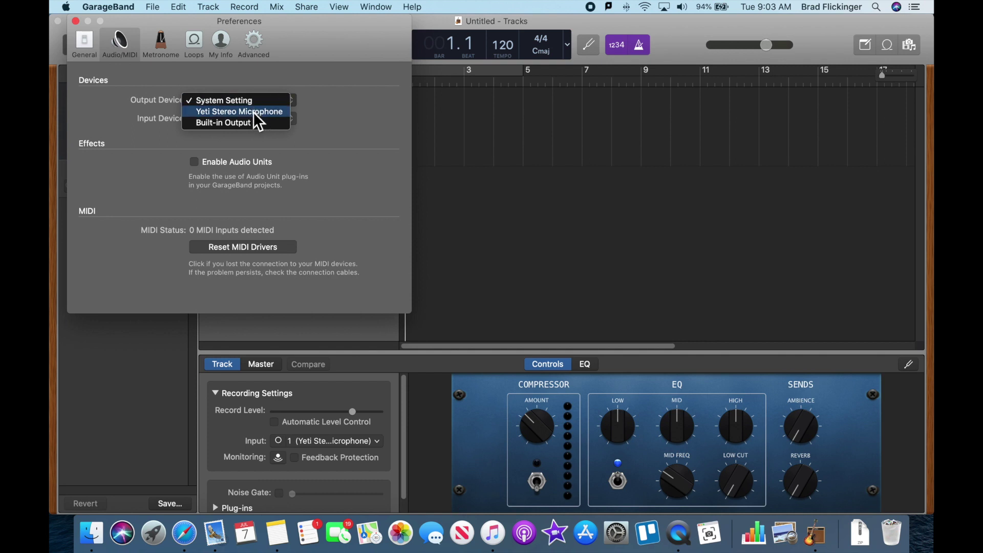
{"action": "left_click", "coordinate": [254, 112]}
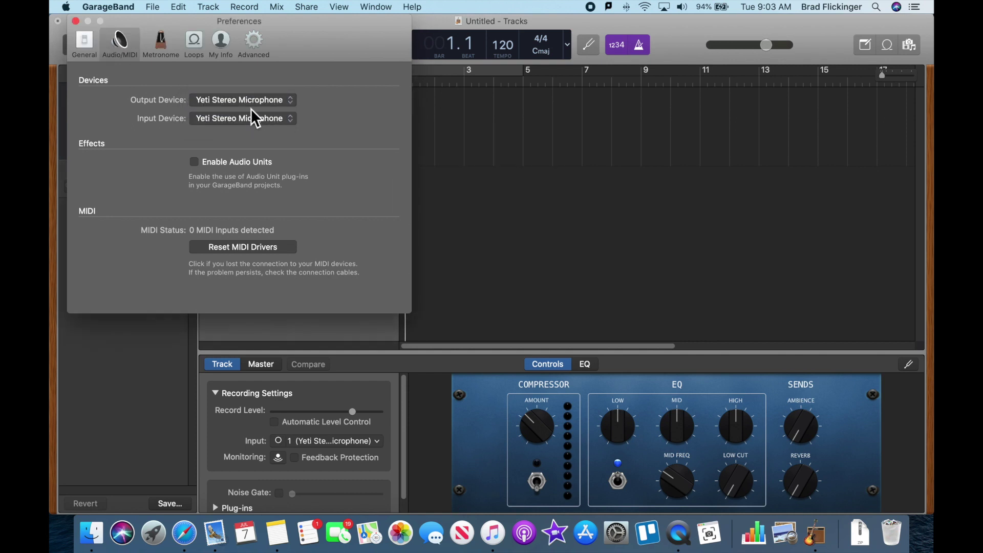
{"action": "left_click", "coordinate": [252, 105]}
{"action": "left_click", "coordinate": [254, 95]}
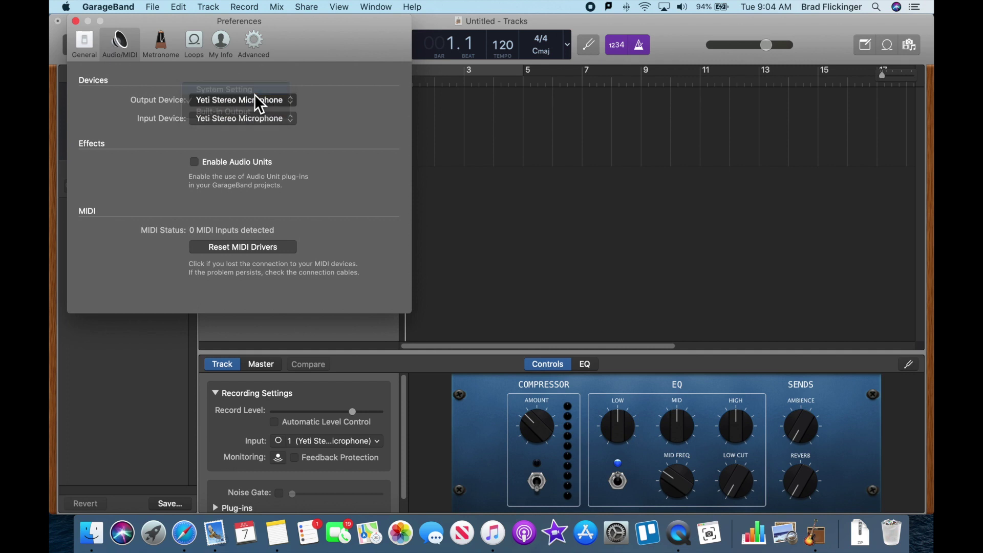
{"action": "left_click", "coordinate": [253, 103]}
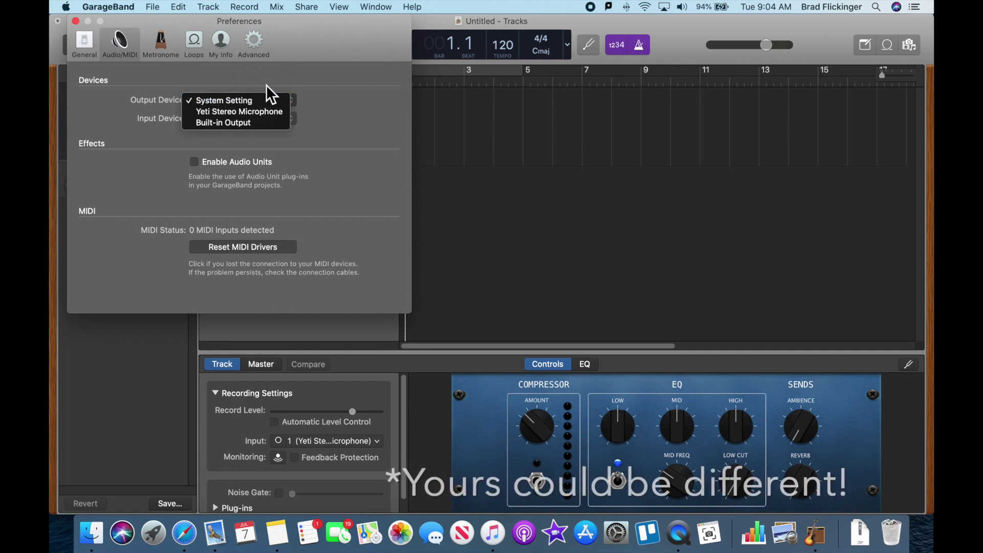
{"action": "left_click", "coordinate": [269, 83]}
Set the input device to Yeti Stereo Microphone and close the preferences.
{"action": "left_click", "coordinate": [255, 118]}
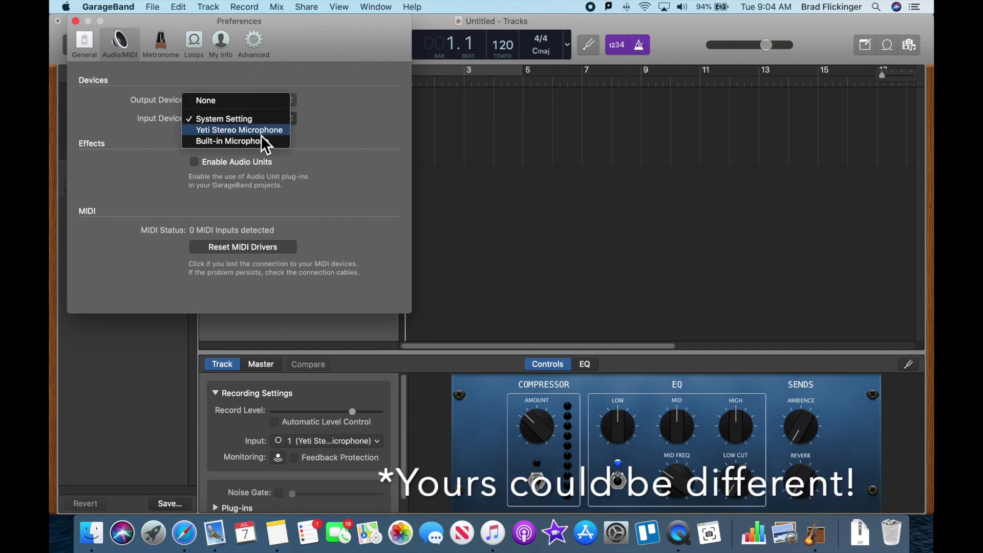
{"action": "left_click", "coordinate": [259, 134]}
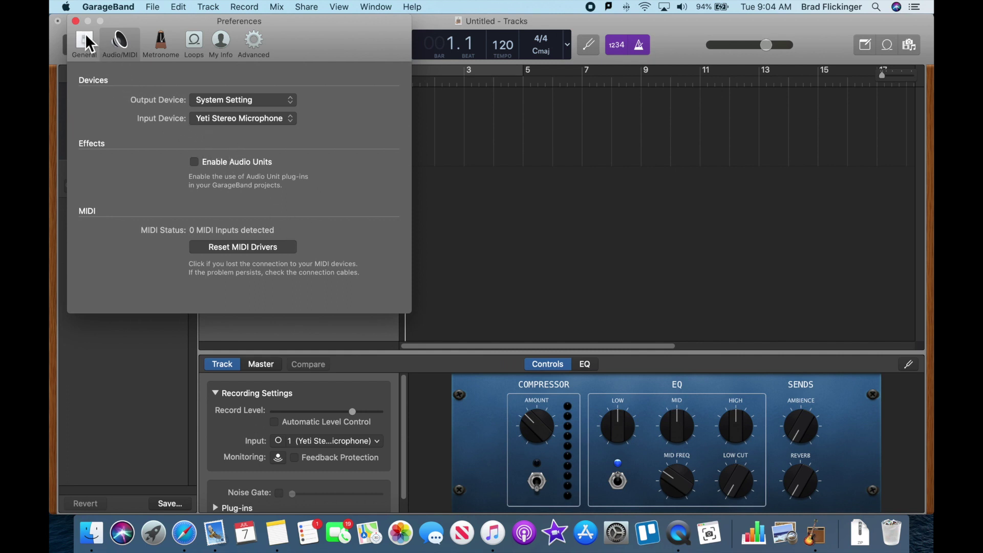
{"action": "left_click", "coordinate": [76, 21]}
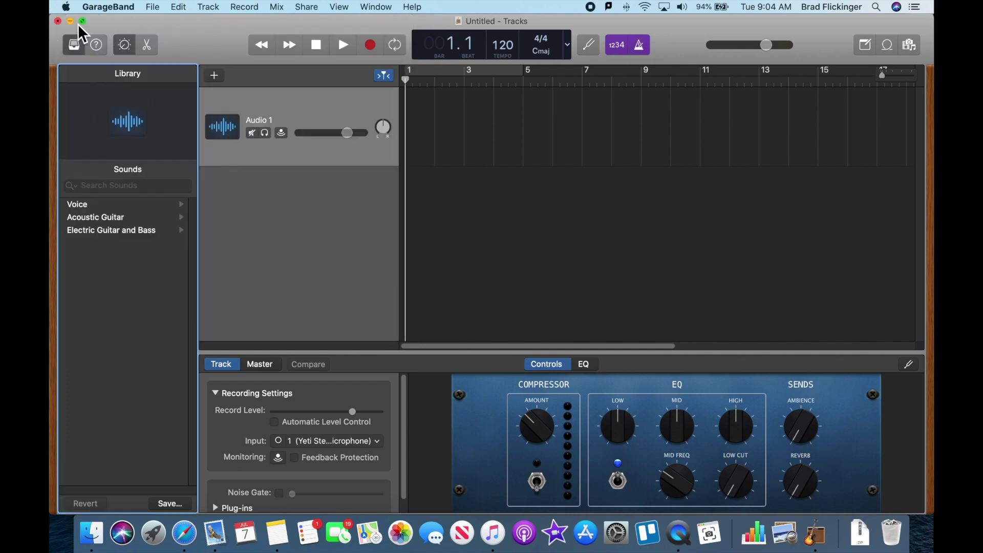
{"action": "left_click", "coordinate": [322, 232]}
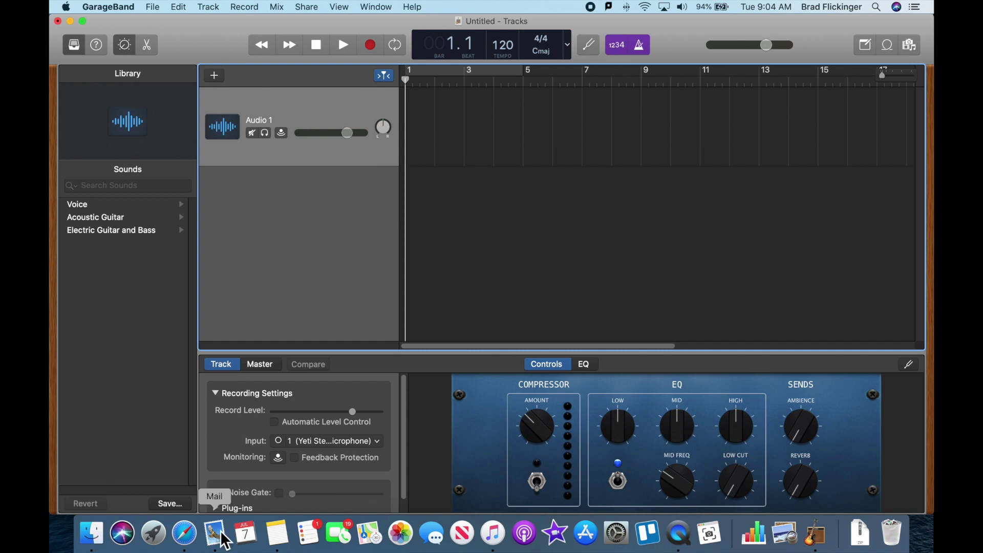
Switch to Safari, read the station ID and sweeper scripts on the Pirate Radio page, and return to GarageBand.
{"action": "left_click", "coordinate": [185, 534]}
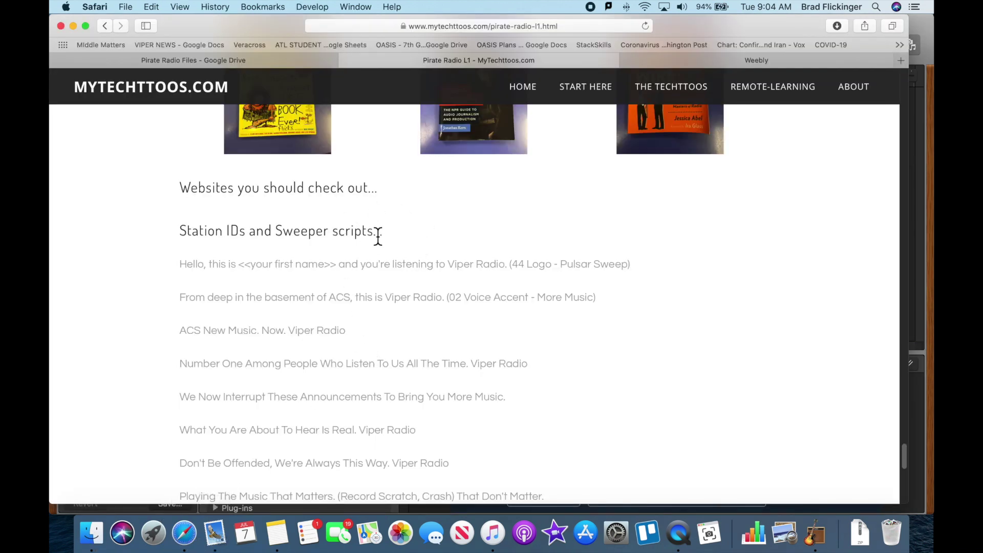
{"action": "scroll", "coordinate": [369, 256], "scroll_direction": "down", "scroll_amount": 1}
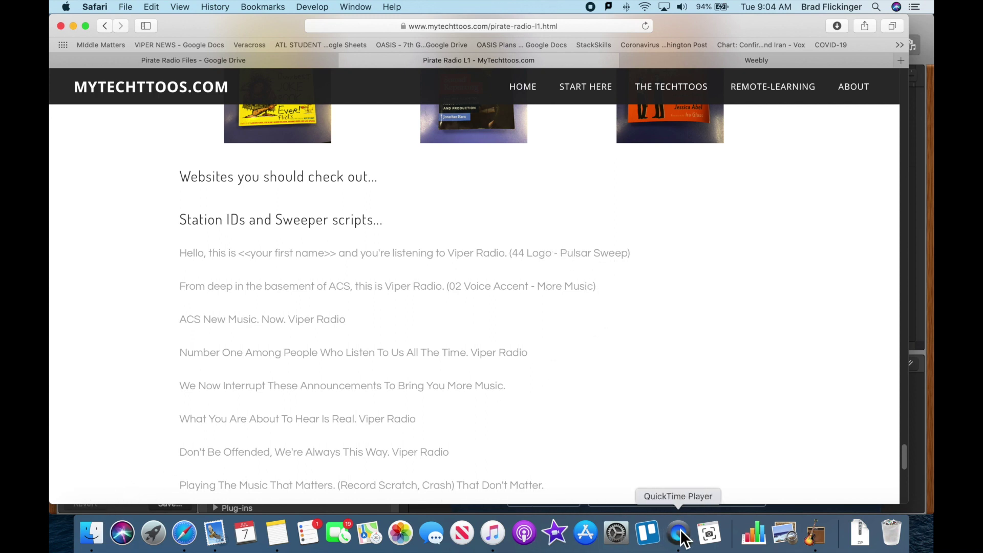
{"action": "left_click", "coordinate": [814, 532]}
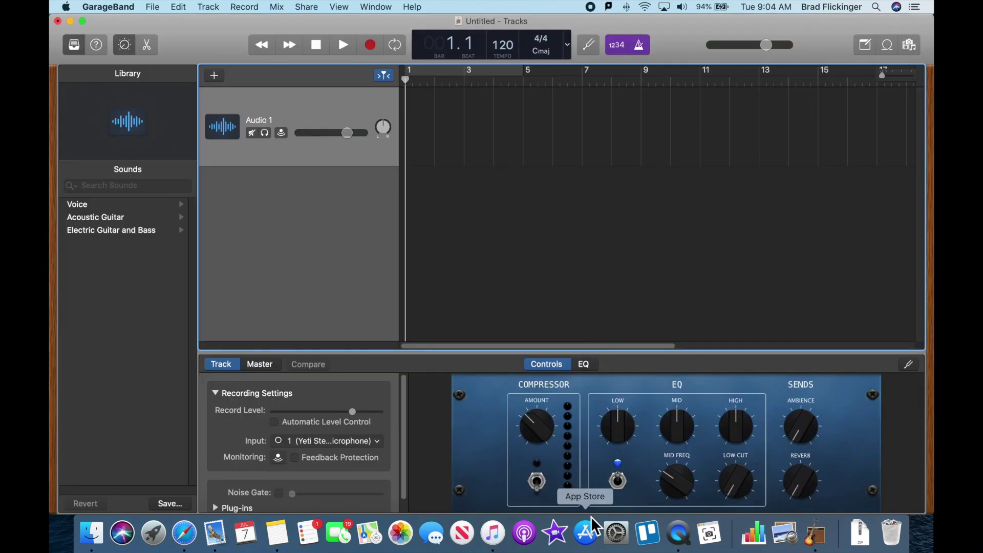
Import 44 Logo - Pulsar Sweep.m4a from the Pirate Radio Sound Files folder in Finder onto a new track starting at bar 1.
{"action": "left_click", "coordinate": [91, 532]}
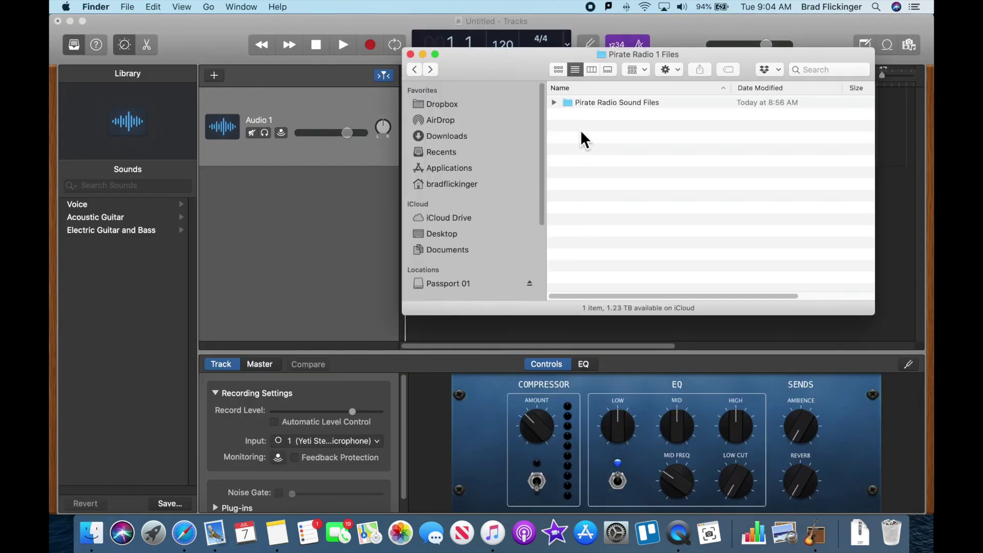
{"action": "double_click", "coordinate": [571, 105]}
{"action": "left_click_drag", "start_coordinate": [527, 66], "coordinate": [690, 66]}
{"action": "left_click", "coordinate": [735, 243]}
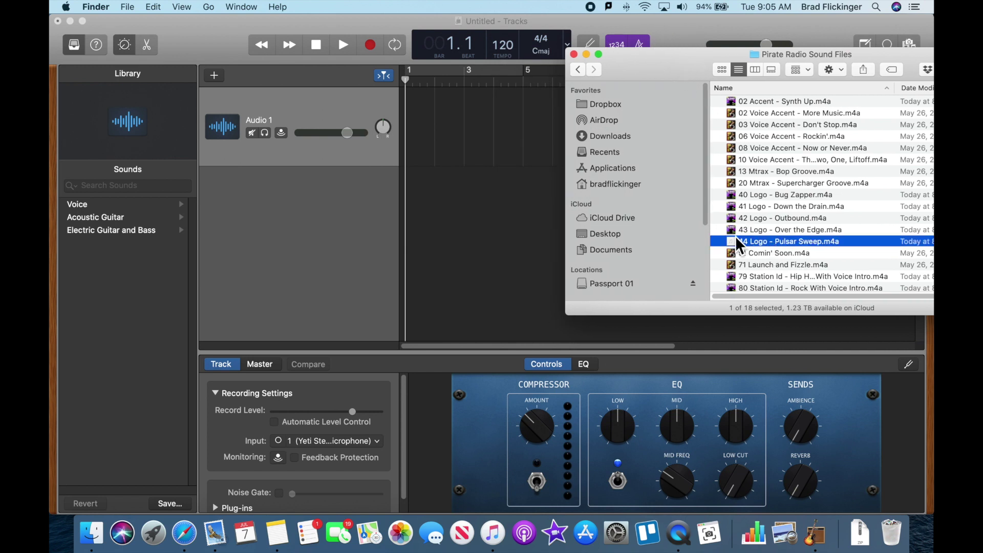
{"action": "left_click_drag", "start_coordinate": [735, 247], "coordinate": [402, 234]}
{"action": "left_click", "coordinate": [478, 281]}
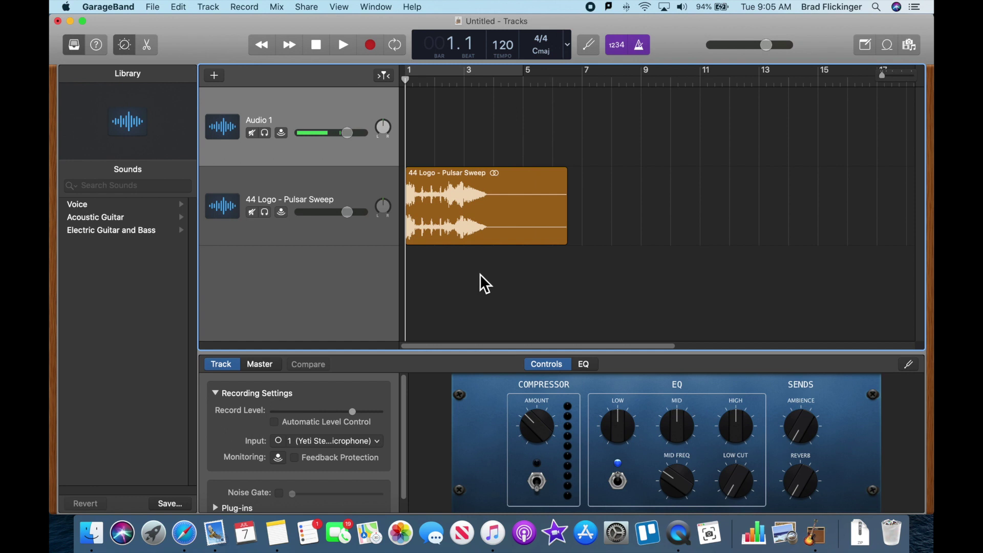
Play the Pulsar Sweep clip to find where the voice should start, and place the playhead at about bar 2, beat 2.
{"action": "left_click", "coordinate": [888, 77]}
{"action": "left_click", "coordinate": [893, 85]}
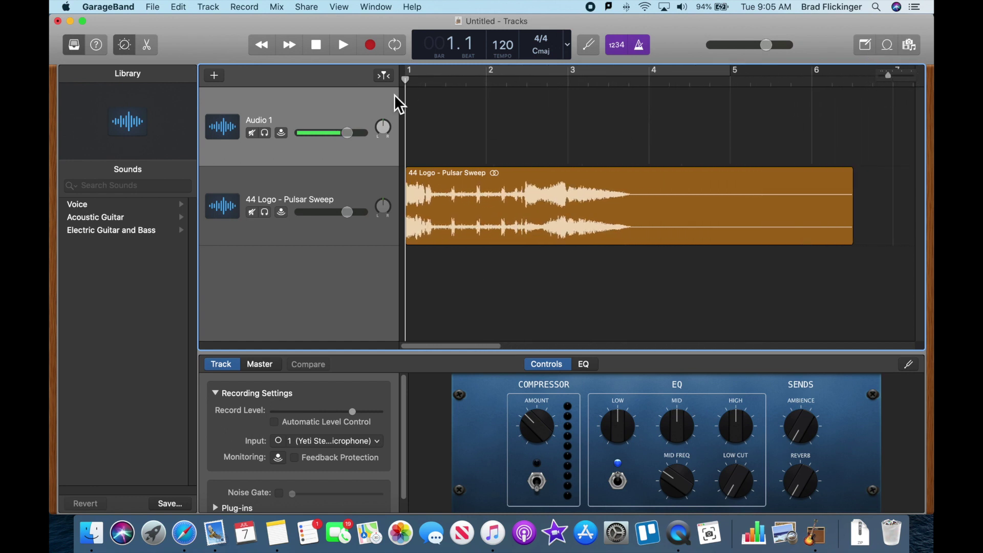
{"action": "left_click", "coordinate": [343, 45]}
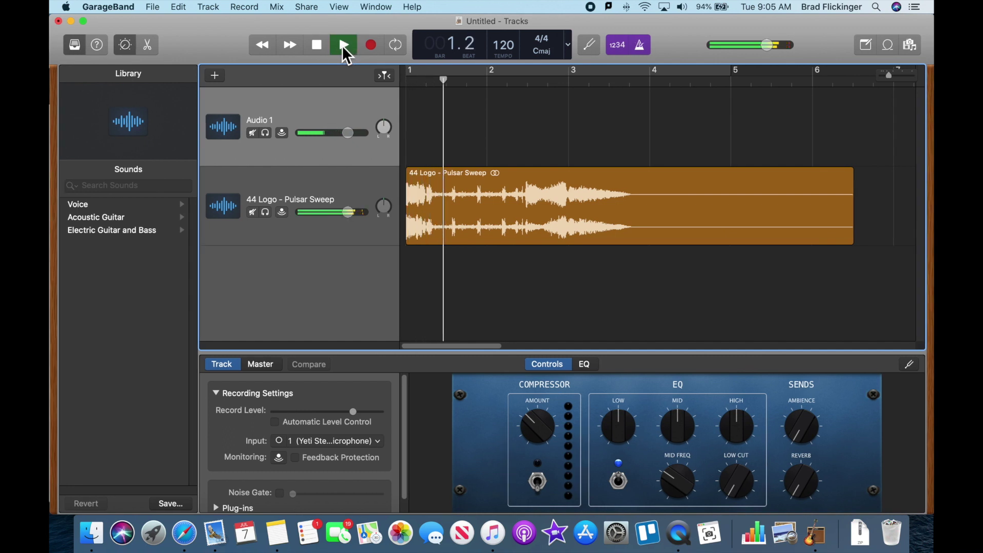
{"action": "left_click", "coordinate": [316, 45]}
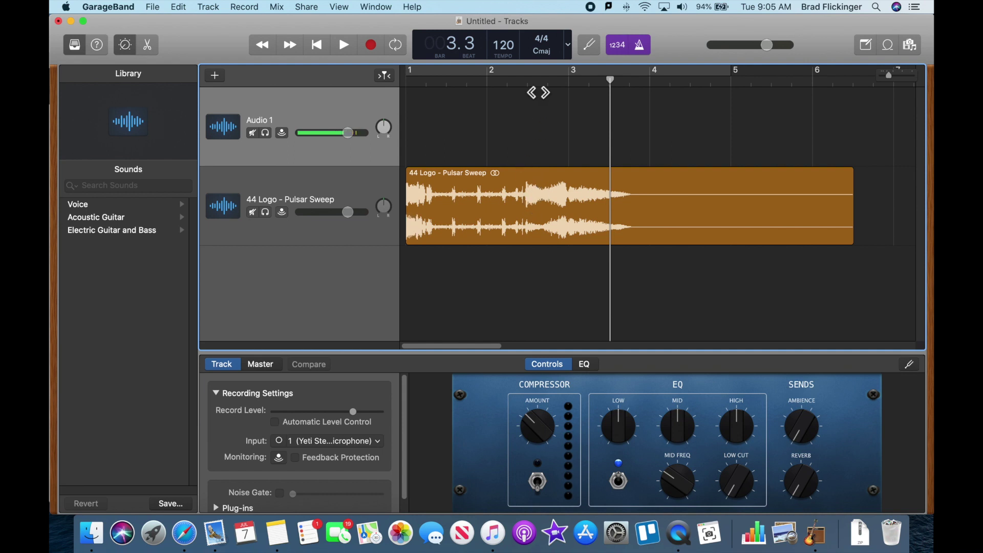
{"action": "left_click_drag", "start_coordinate": [614, 93], "coordinate": [413, 91]}
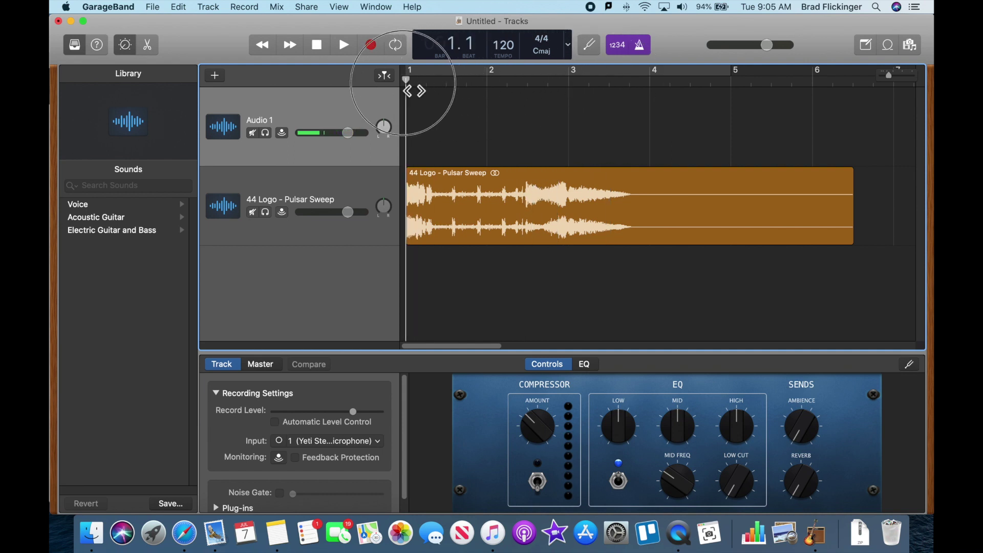
{"action": "left_click", "coordinate": [345, 45]}
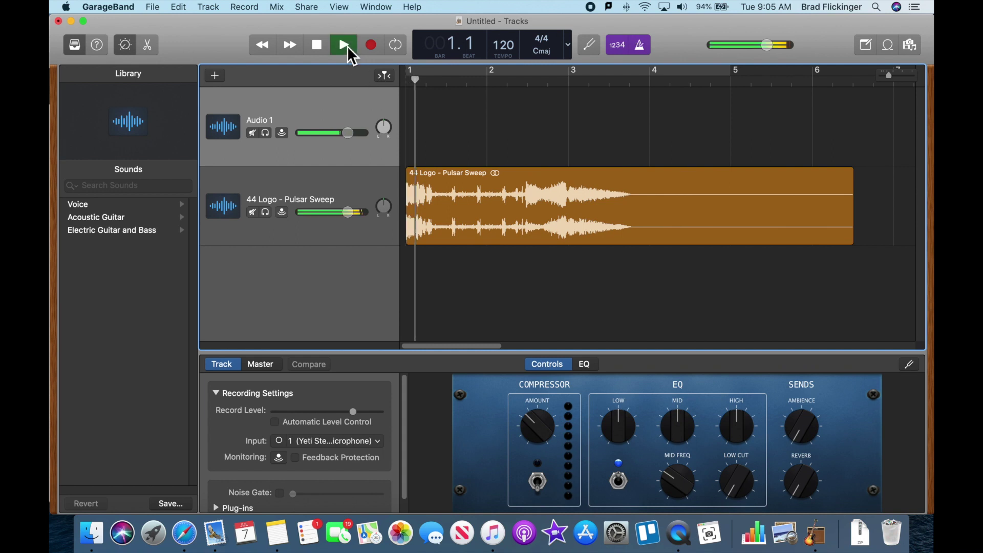
{"action": "left_click", "coordinate": [317, 45]}
{"action": "left_click_drag", "start_coordinate": [548, 88], "coordinate": [527, 90]}
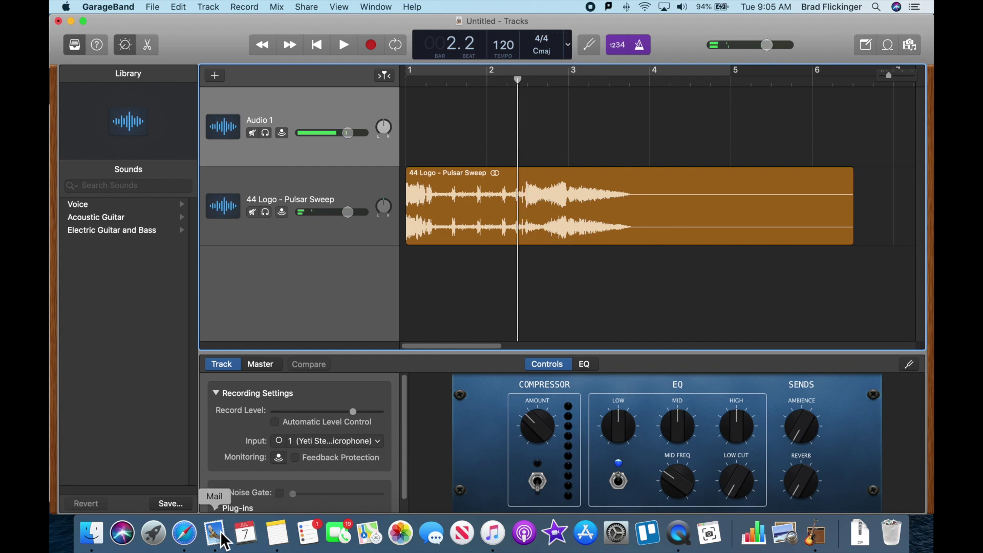
Recheck the station ID script in Safari, and back in GarageBand make Audio 1 the active track with the metronome off.
{"action": "left_click", "coordinate": [192, 535]}
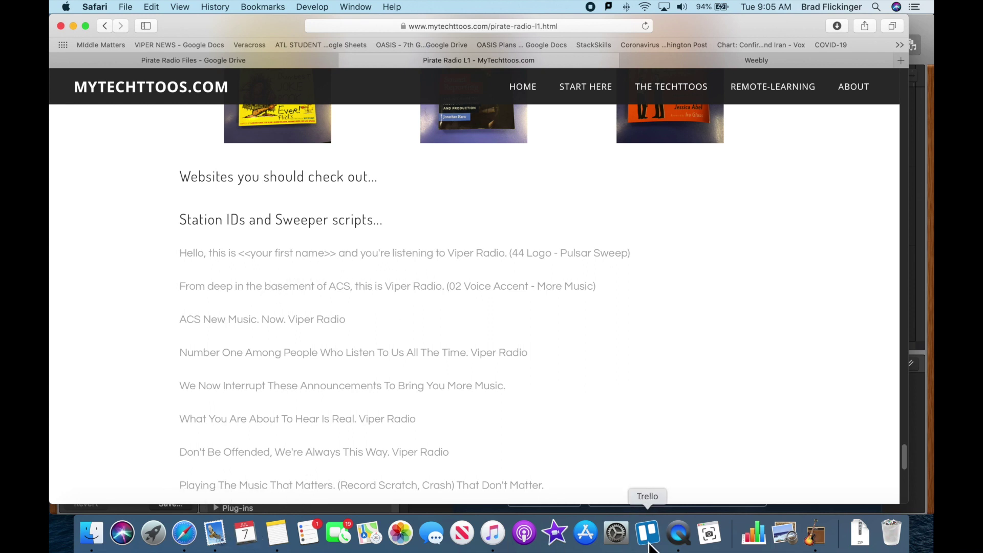
{"action": "left_click", "coordinate": [815, 535]}
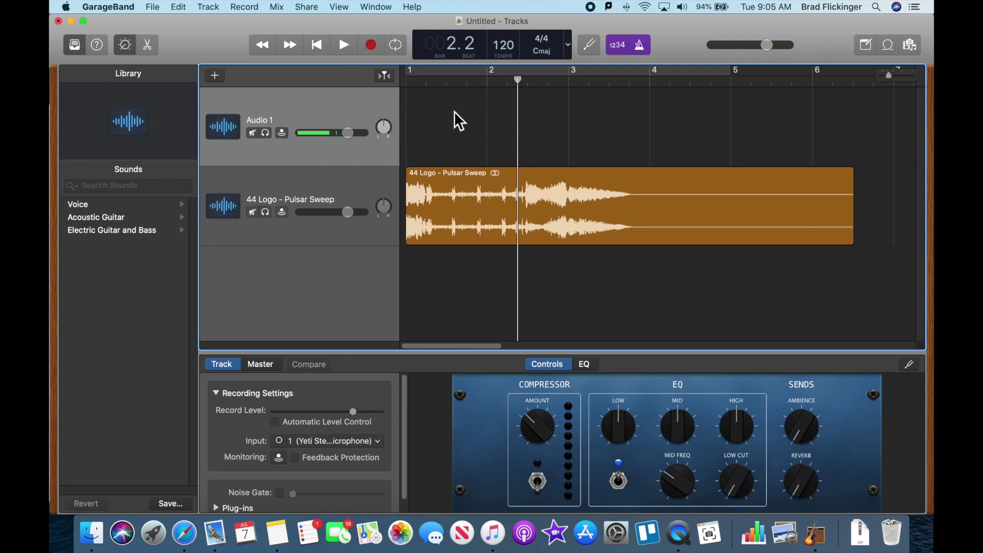
{"action": "left_click", "coordinate": [355, 187]}
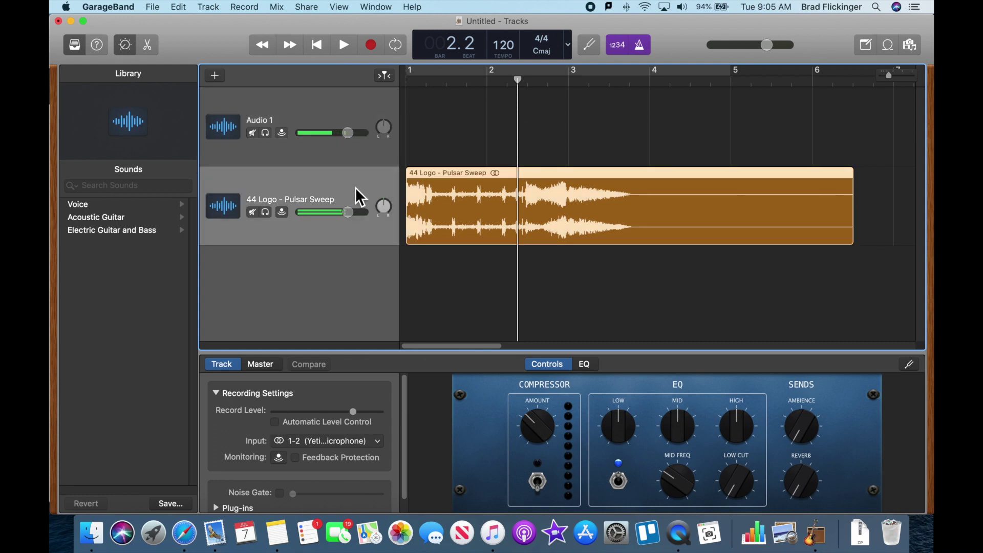
{"action": "left_click", "coordinate": [349, 106]}
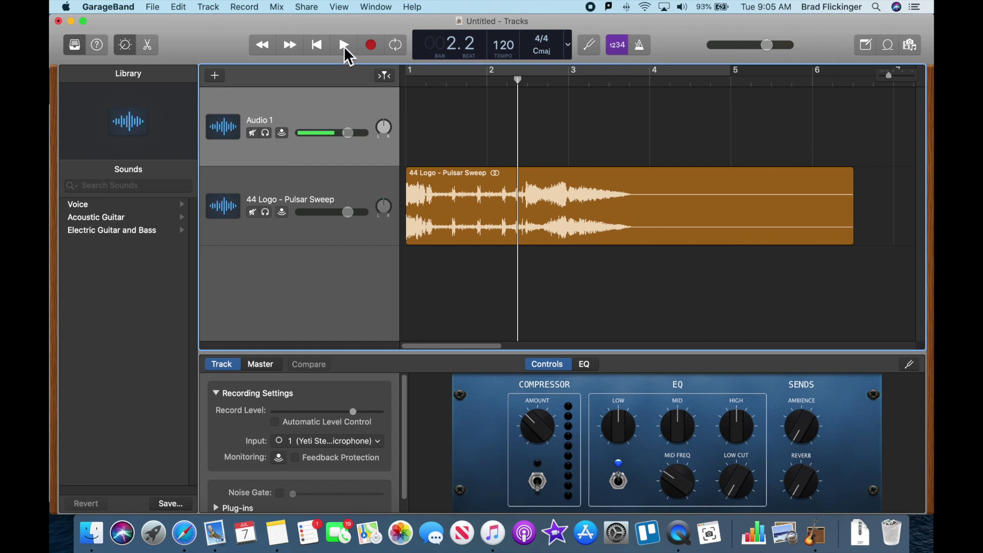
Record a voice take on the Audio 1 track from about bar 2, beat 2, and delete that take.
{"action": "left_click", "coordinate": [372, 46]}
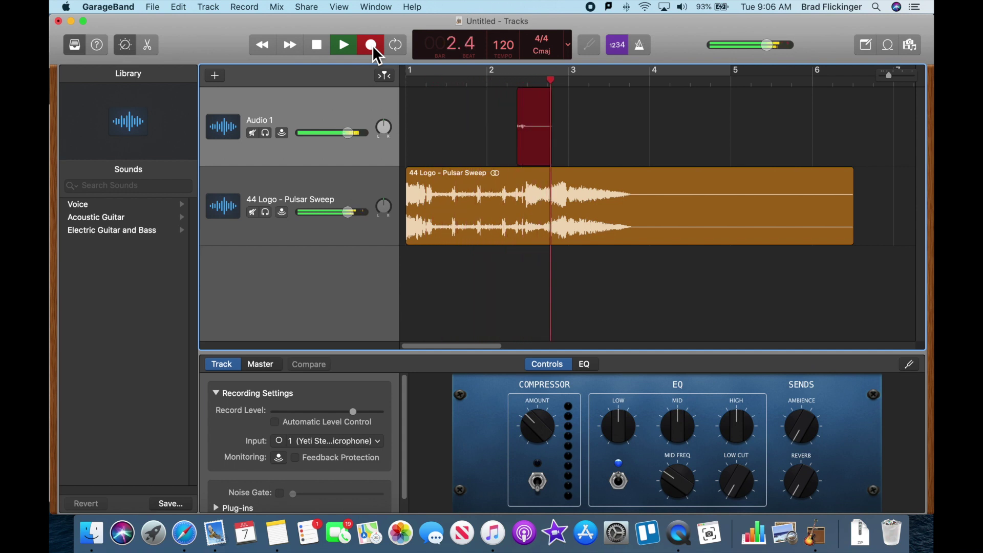
{"action": "left_click", "coordinate": [320, 46]}
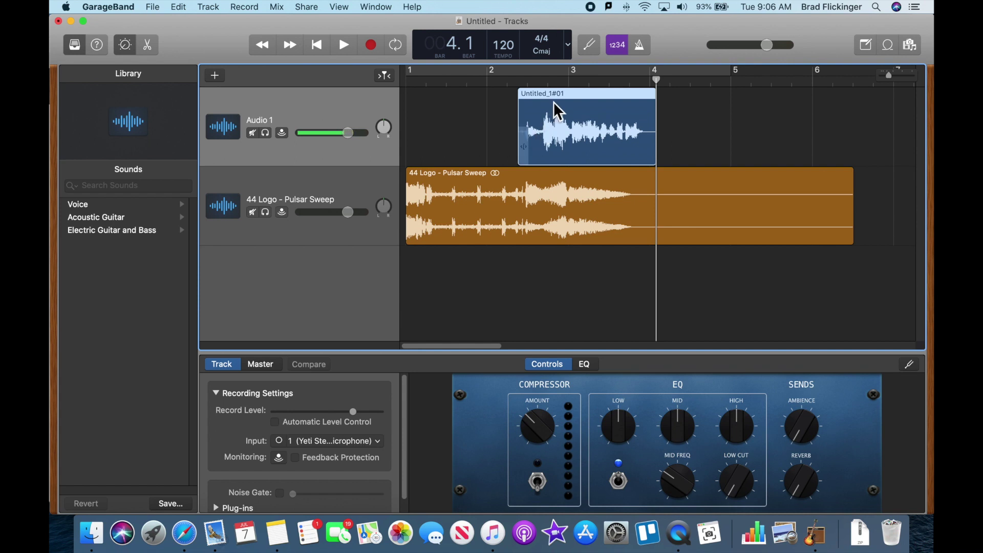
{"action": "key", "text": "Delete"}
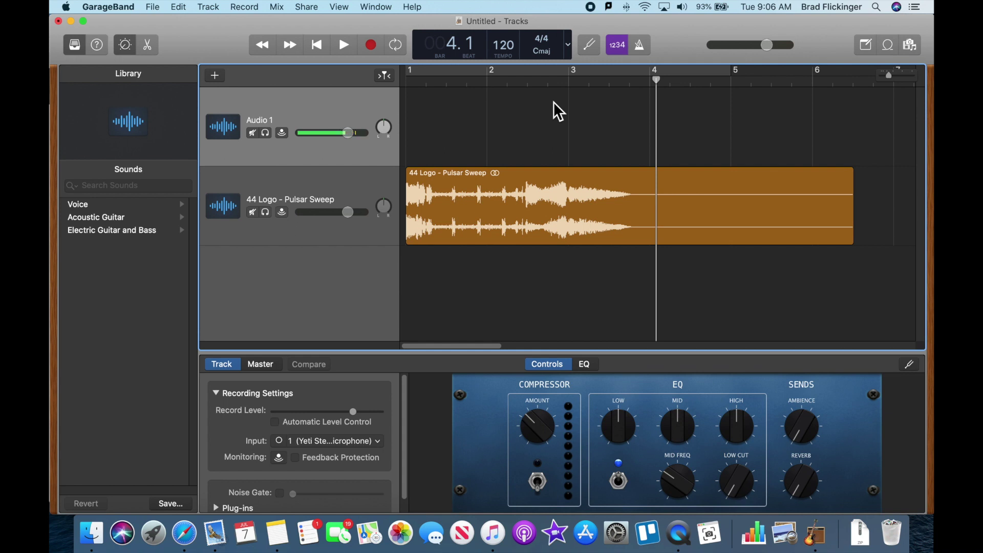
Record another voice take on the Audio 1 track from about bar 2, beat 2, and delete that take.
{"action": "left_click", "coordinate": [318, 45]}
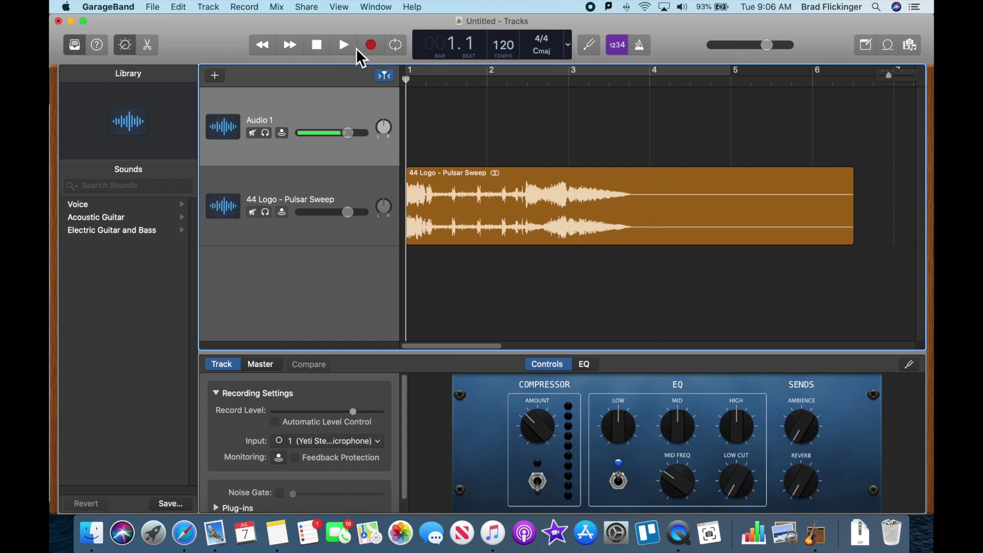
{"action": "left_click", "coordinate": [527, 89]}
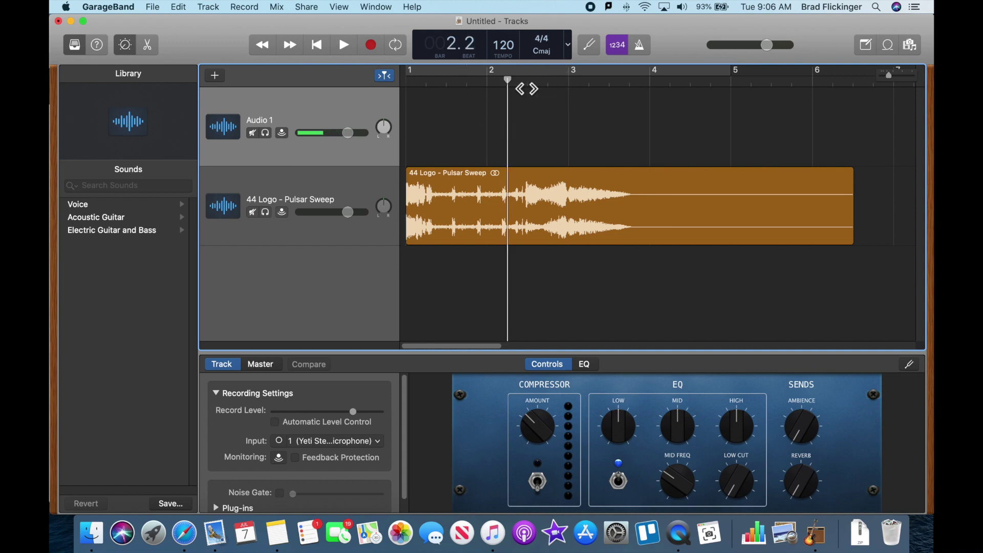
{"action": "left_click", "coordinate": [372, 46]}
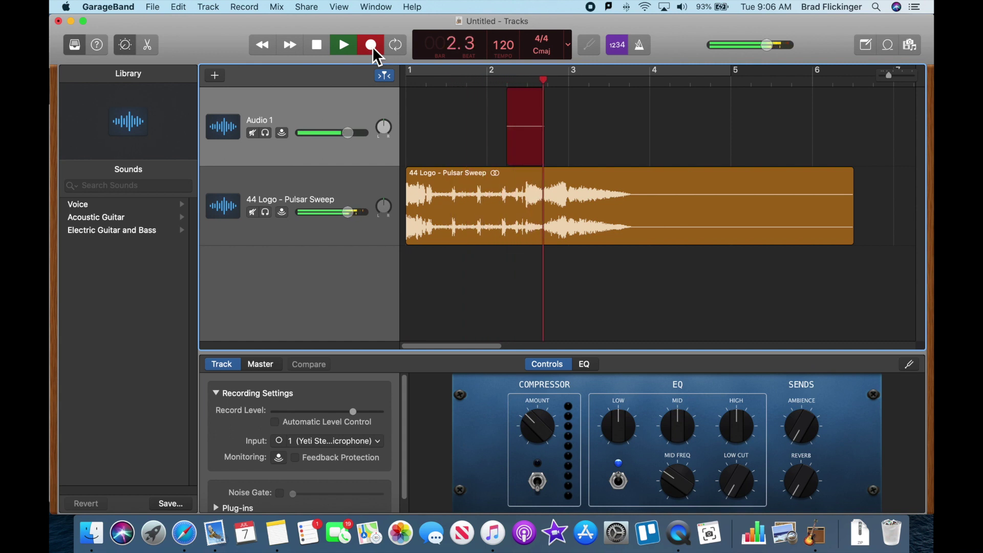
{"action": "left_click", "coordinate": [344, 47]}
{"action": "left_click", "coordinate": [317, 45]}
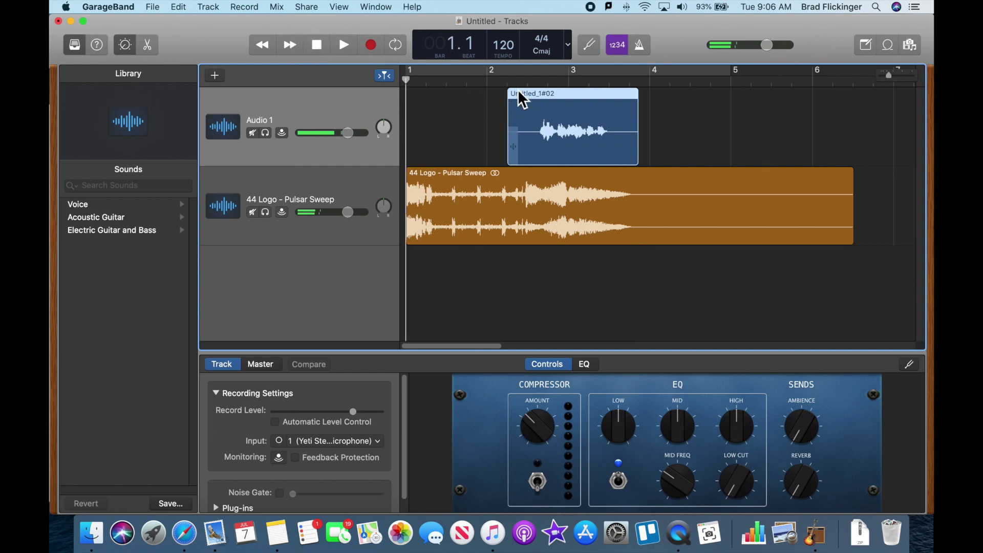
{"action": "key", "text": "Delete"}
Try recording the voice take on Audio 1 from the beginning of bar 1, and delete it.
{"action": "left_click", "coordinate": [369, 46]}
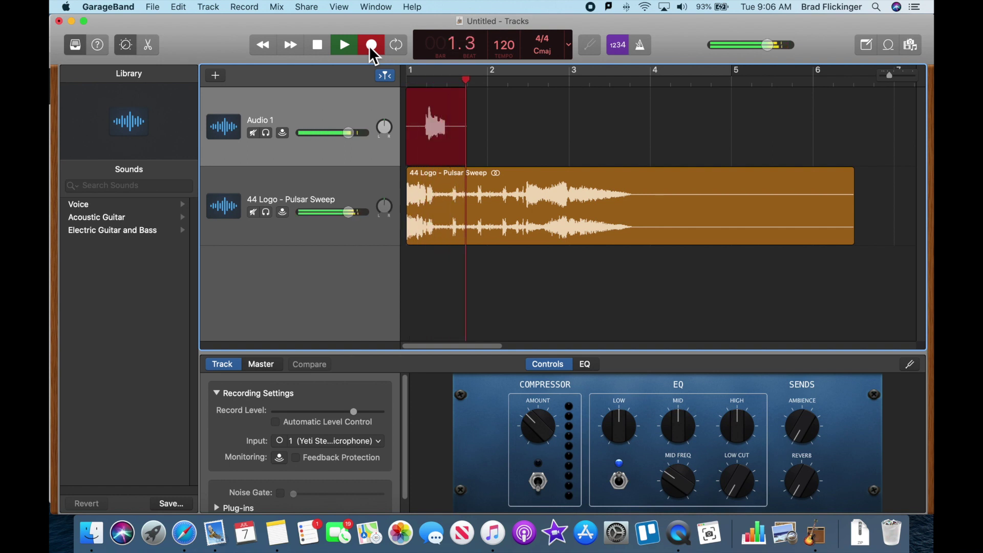
{"action": "left_click", "coordinate": [369, 45]}
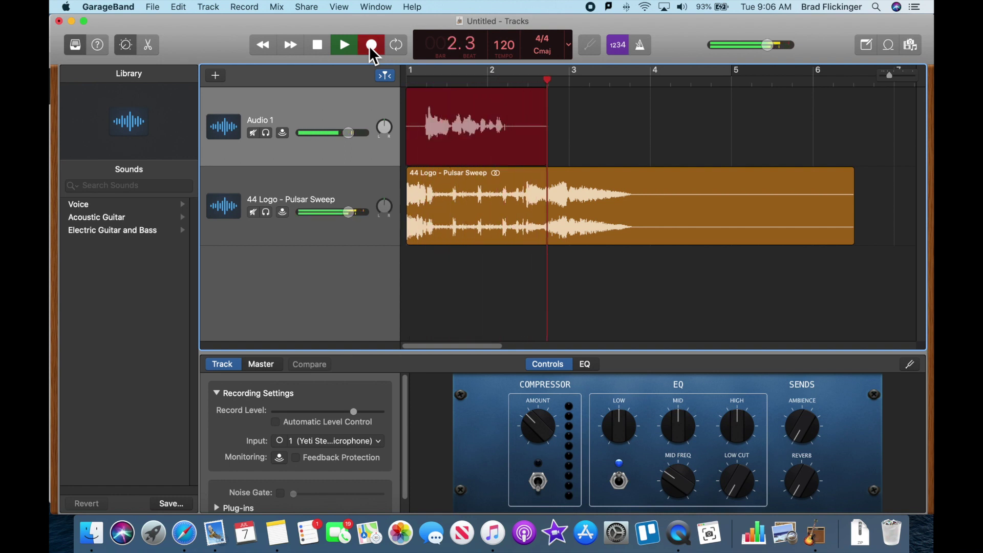
{"action": "key", "text": "Delete"}
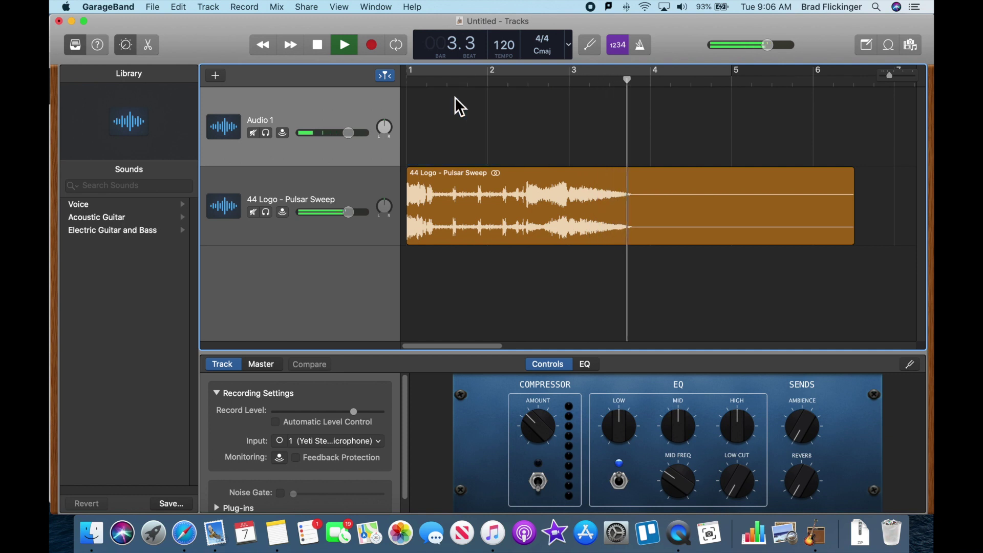
{"action": "left_click", "coordinate": [320, 46]}
Record a new voice take on the Audio 1 track from bar 1 and stop after the line is spoken.
{"action": "left_click", "coordinate": [321, 47]}
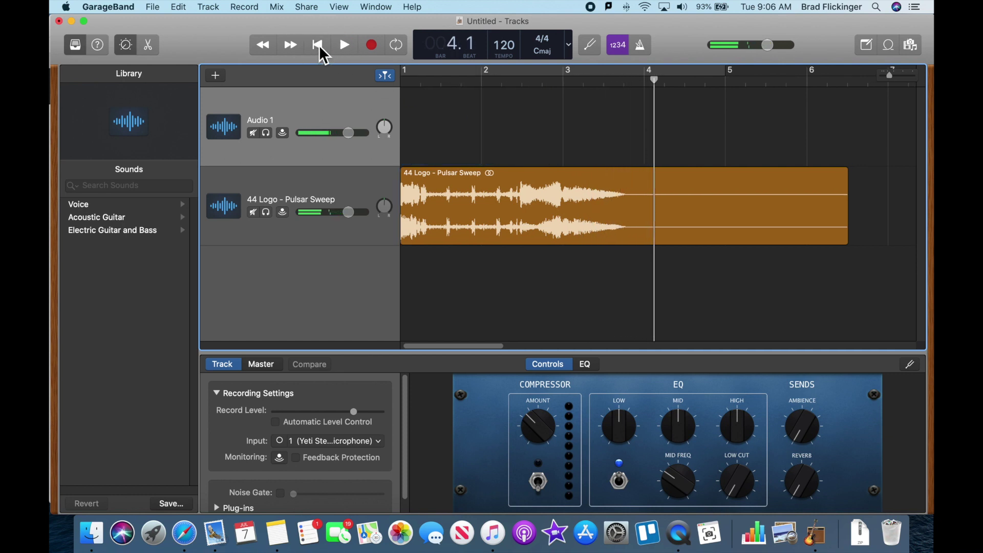
{"action": "left_click", "coordinate": [373, 46]}
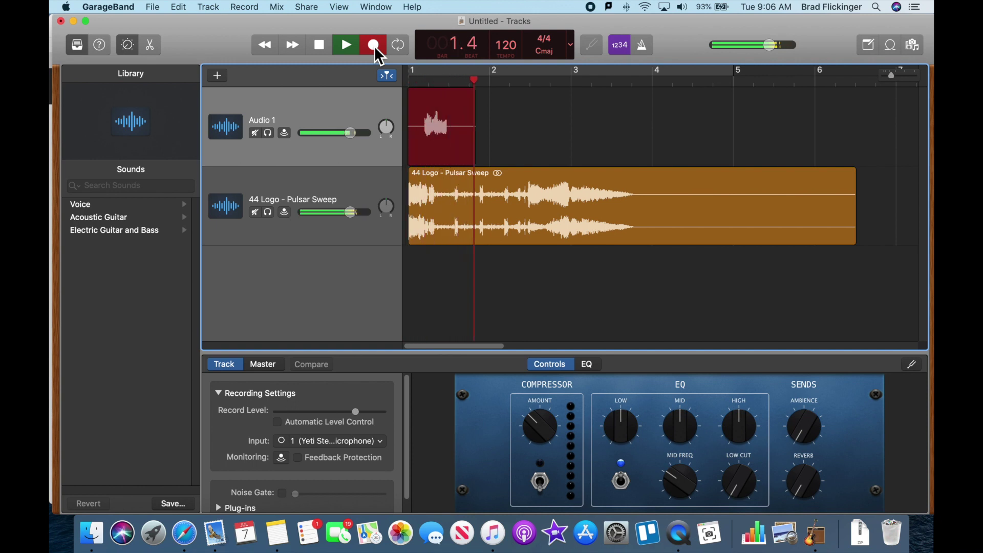
{"action": "left_click", "coordinate": [325, 48]}
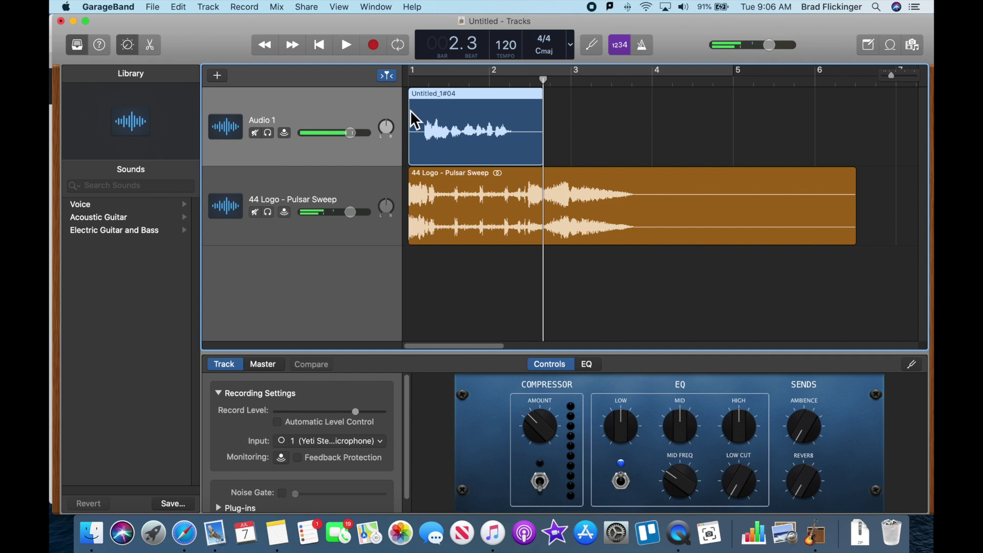
Trim the silence off the start and end of the new voice clip, ending it at about bar 2, beat 2.
{"action": "left_click_drag", "start_coordinate": [411, 154], "coordinate": [419, 153]}
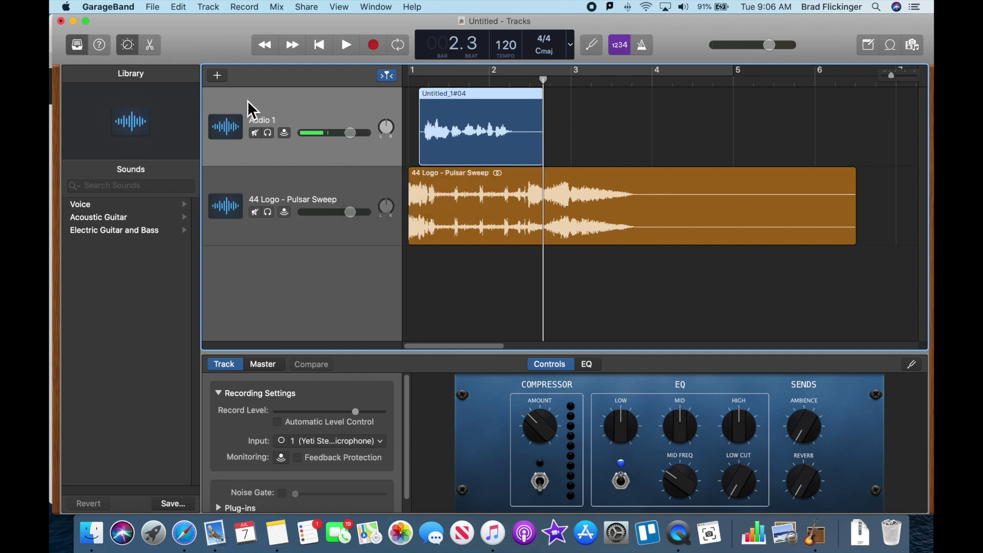
{"action": "left_click", "coordinate": [150, 46]}
{"action": "left_click_drag", "start_coordinate": [428, 480], "coordinate": [440, 483]}
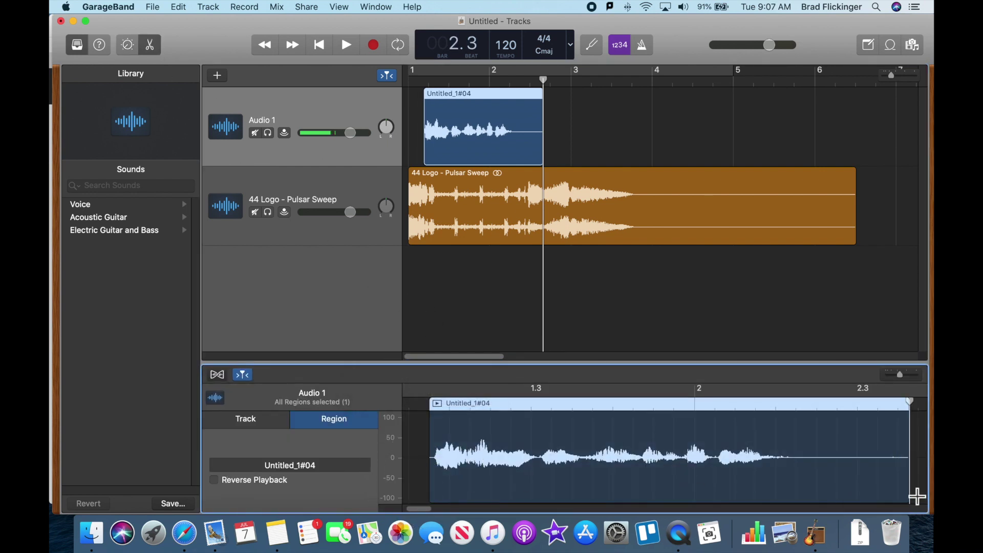
{"action": "left_click_drag", "start_coordinate": [910, 494], "coordinate": [804, 490]}
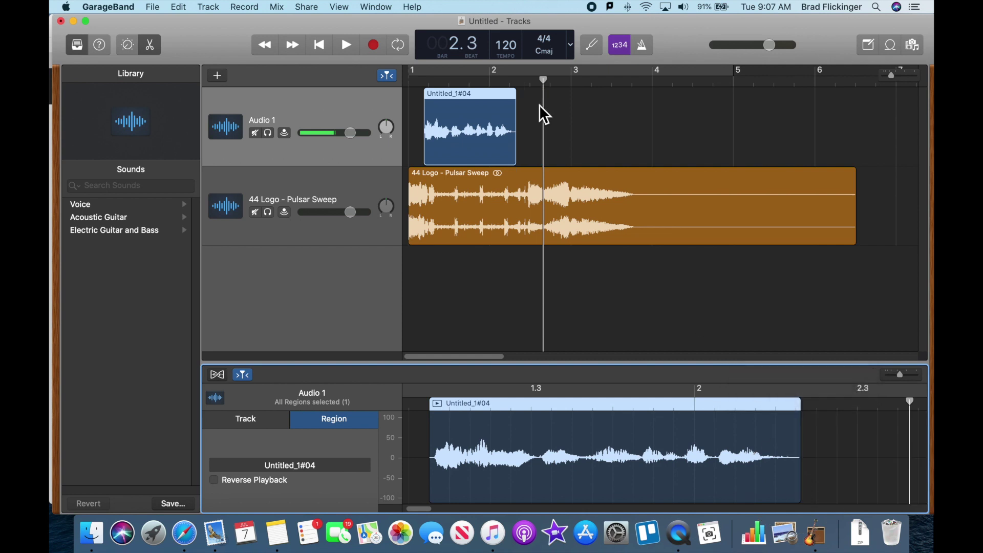
Move the voice clip to start at about bar 2, beat 3, and play the project from the start.
{"action": "left_click_drag", "start_coordinate": [472, 95], "coordinate": [579, 101]}
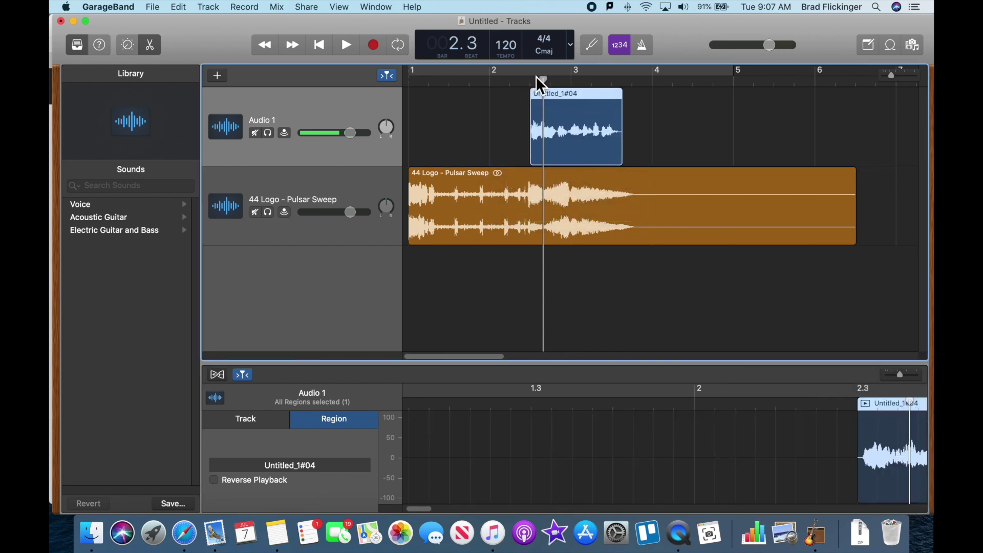
{"action": "left_click", "coordinate": [321, 45]}
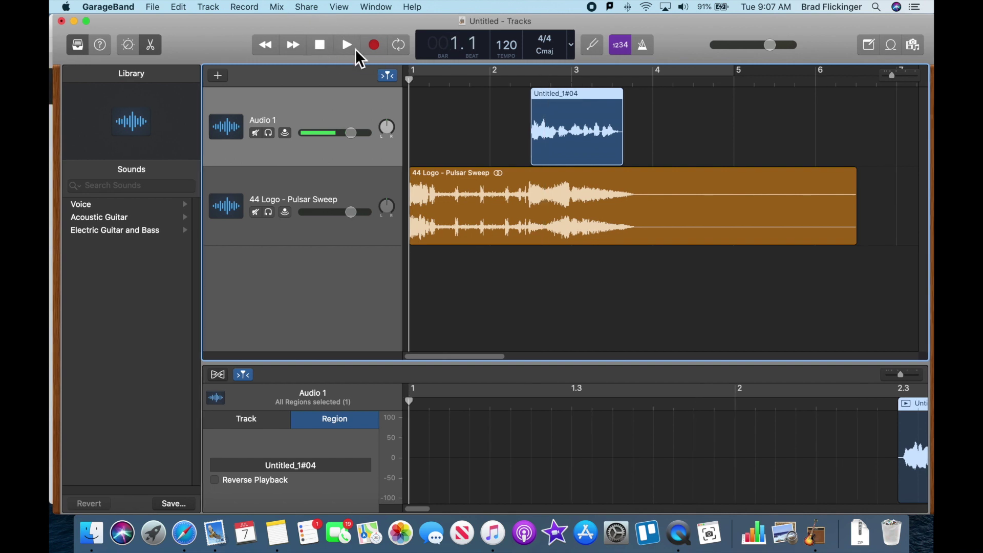
{"action": "left_click", "coordinate": [355, 48]}
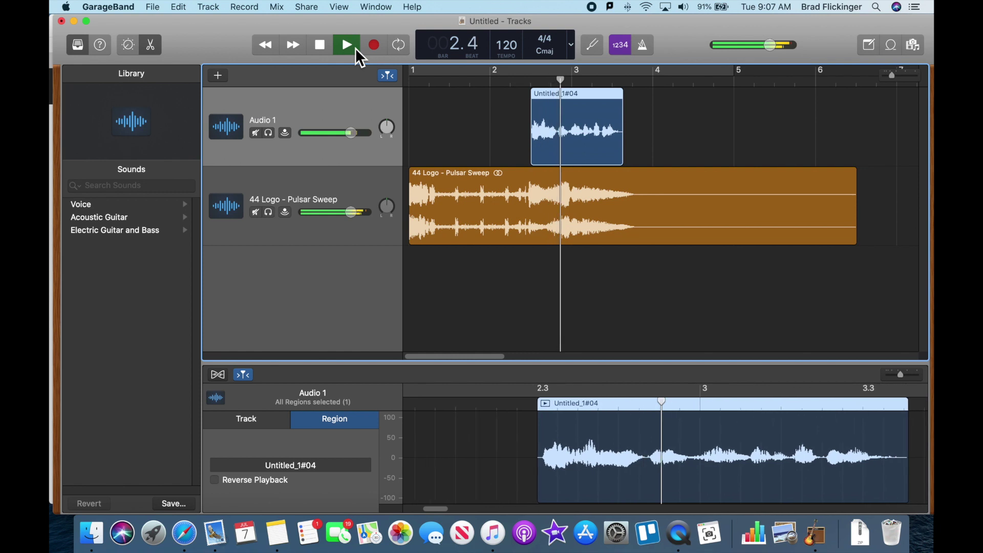
{"action": "left_click", "coordinate": [326, 48]}
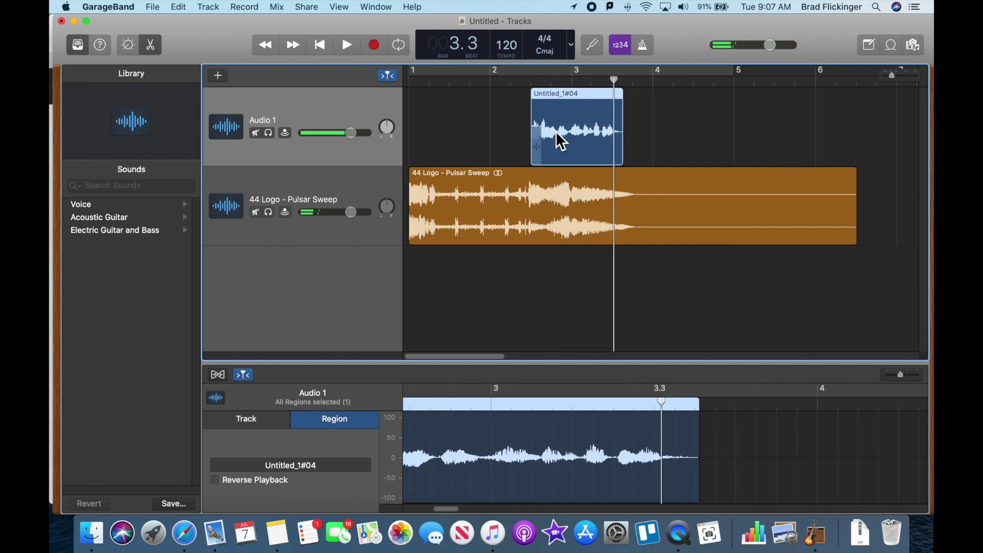
Set the Audio 1 volume to +4.4 dB and the Pulsar Sweep track to about -7.4 dB, and play the mix.
{"action": "left_click_drag", "start_coordinate": [351, 133], "coordinate": [375, 133]}
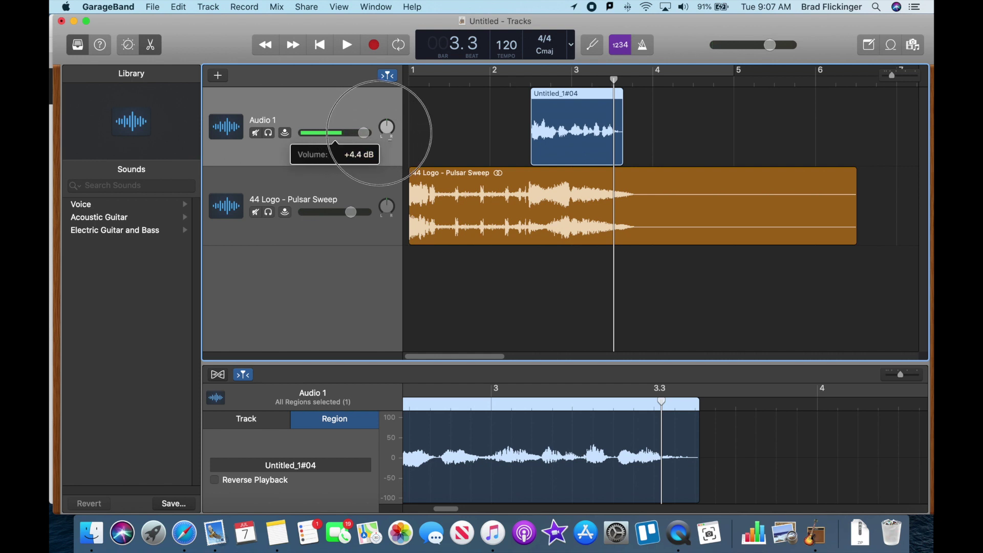
{"action": "left_click_drag", "start_coordinate": [351, 212], "coordinate": [330, 212]}
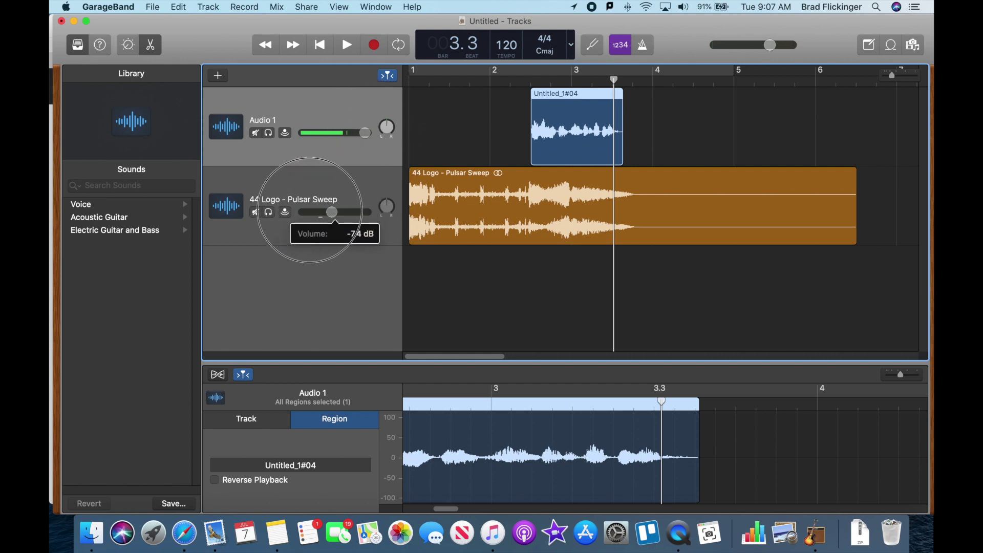
{"action": "left_click", "coordinate": [320, 44]}
{"action": "left_click", "coordinate": [347, 46]}
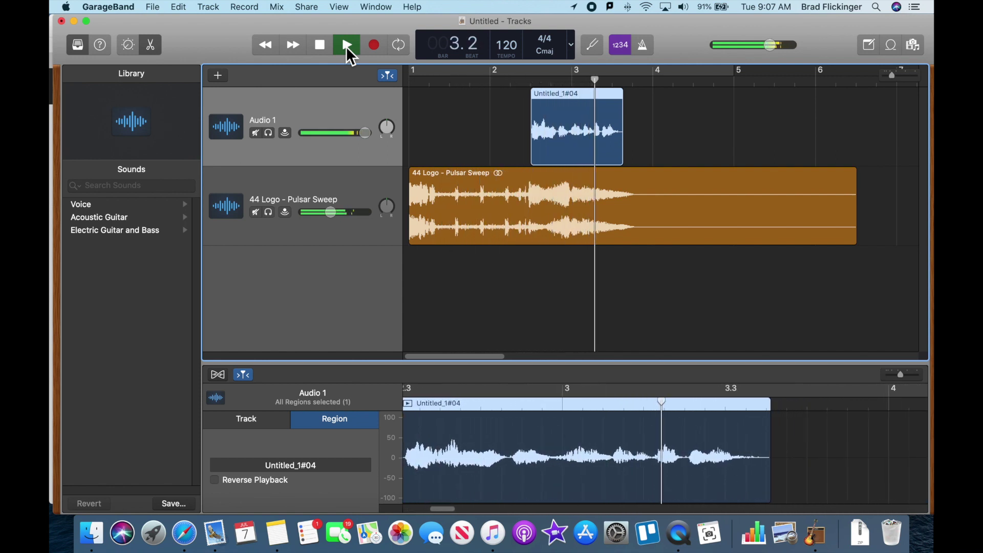
{"action": "left_click", "coordinate": [321, 46]}
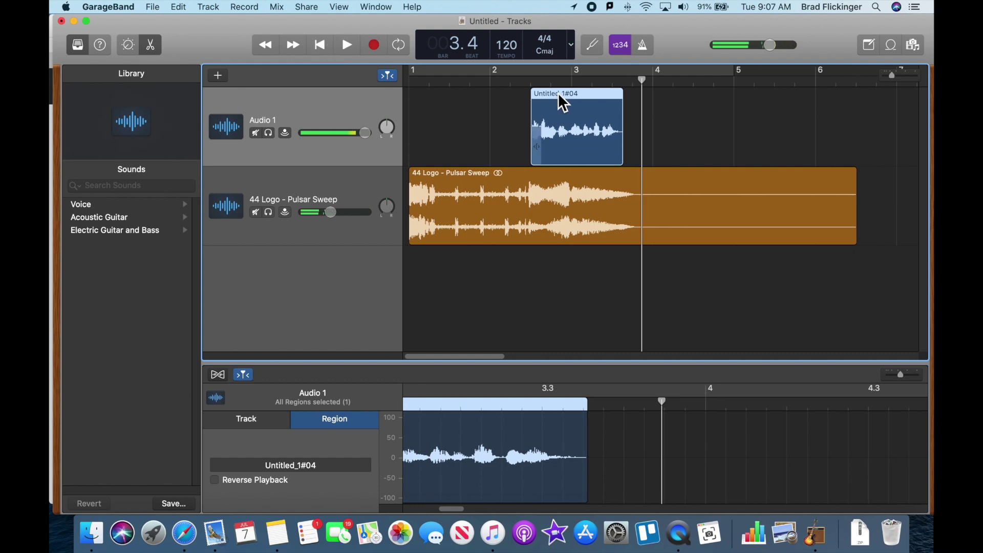
Raise the Audio 1 volume to +5.9 dB and apply the Telephone Vocal voice preset to the track.
{"action": "left_click_drag", "start_coordinate": [365, 134], "coordinate": [369, 133]}
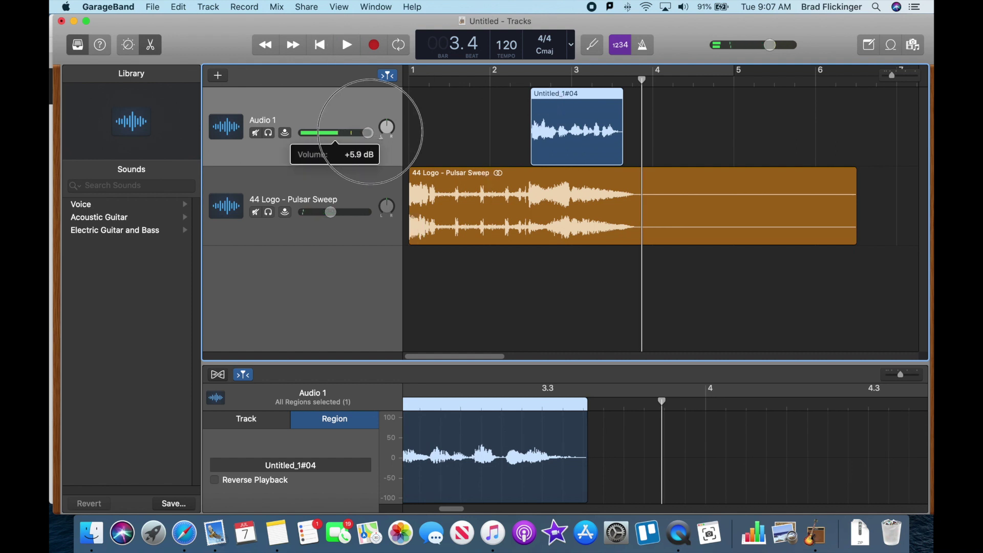
{"action": "left_click", "coordinate": [142, 206]}
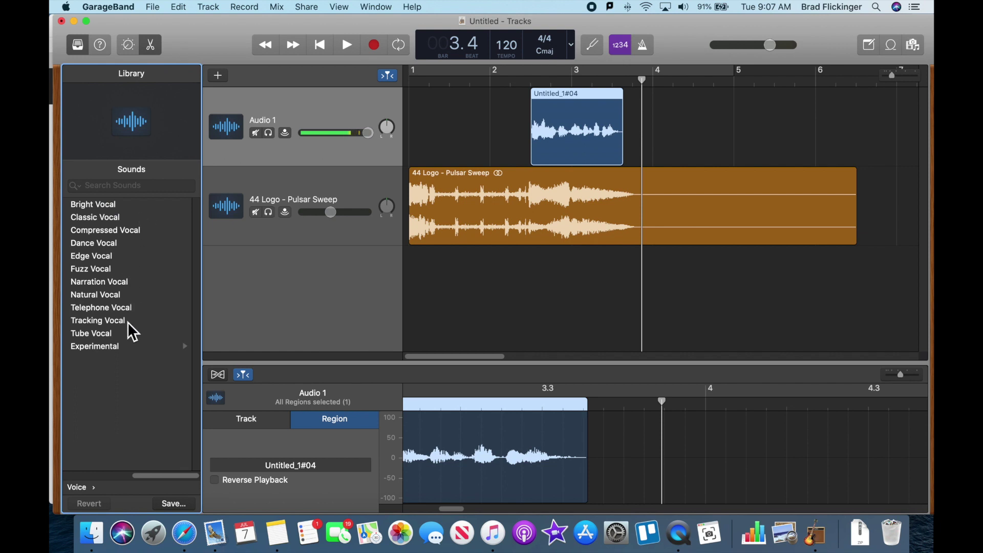
{"action": "left_click", "coordinate": [129, 308]}
Play the vocal track soloed from about bar 2, beat 2, and play both tracks together from the start with solo off.
{"action": "left_click", "coordinate": [320, 48]}
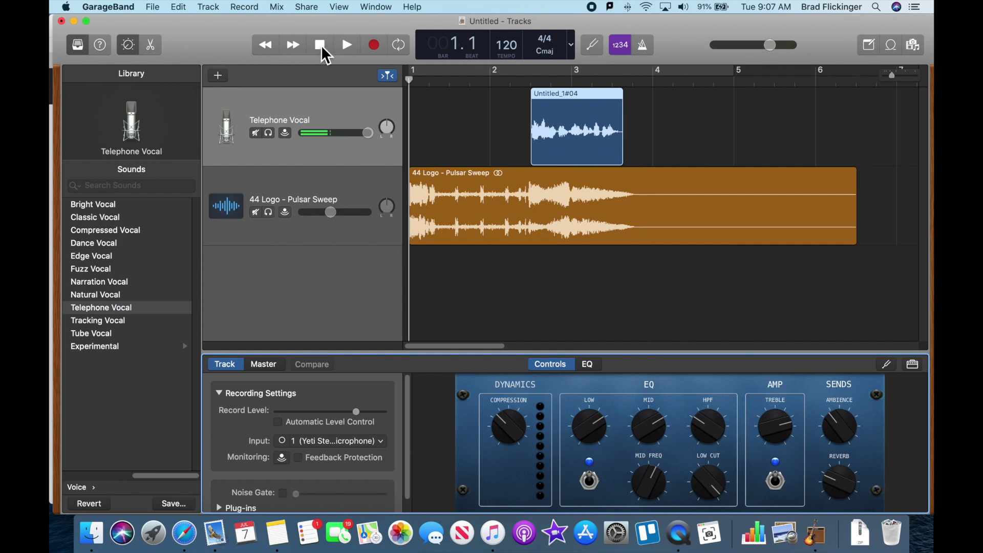
{"action": "left_click", "coordinate": [269, 134]}
{"action": "left_click", "coordinate": [518, 83]}
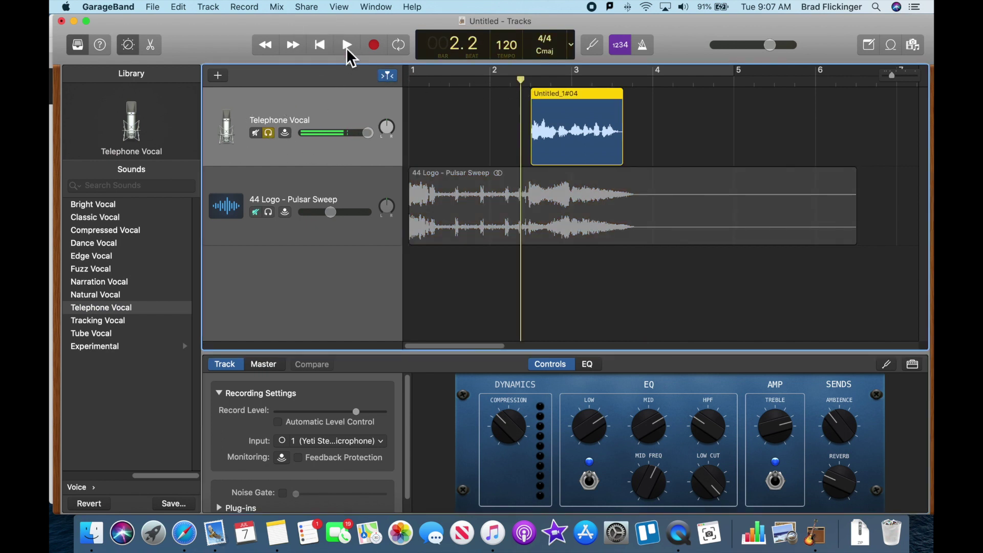
{"action": "left_click", "coordinate": [346, 46]}
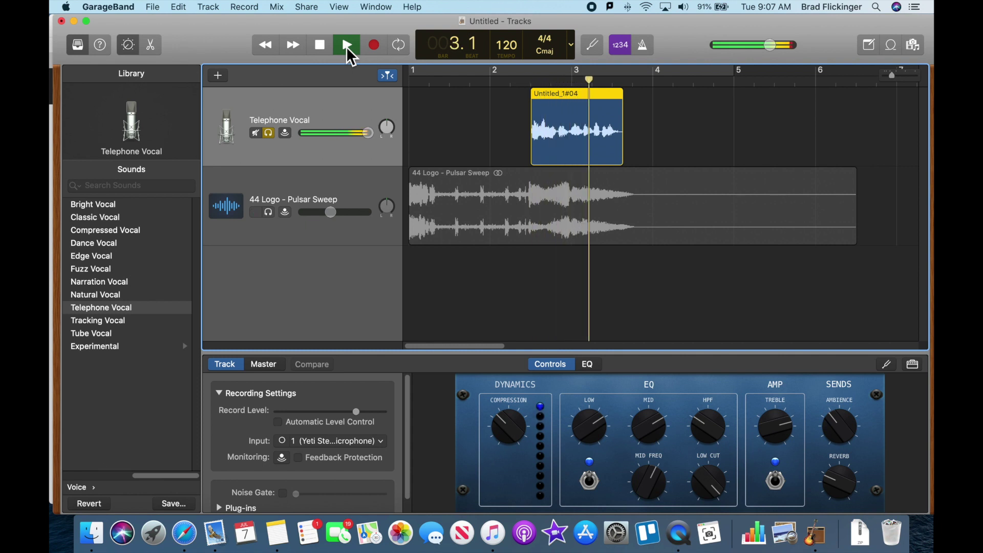
{"action": "left_click", "coordinate": [316, 51]}
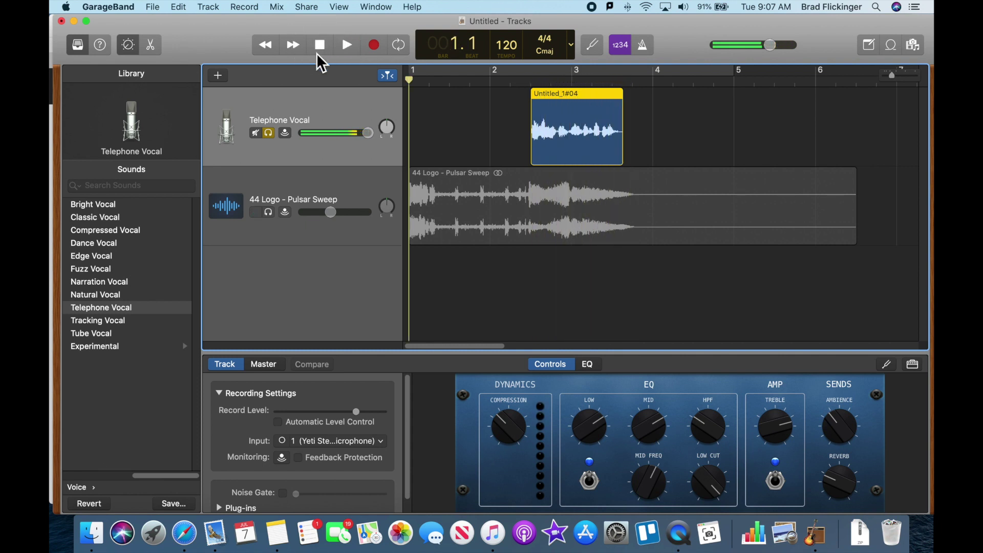
{"action": "left_click", "coordinate": [269, 134]}
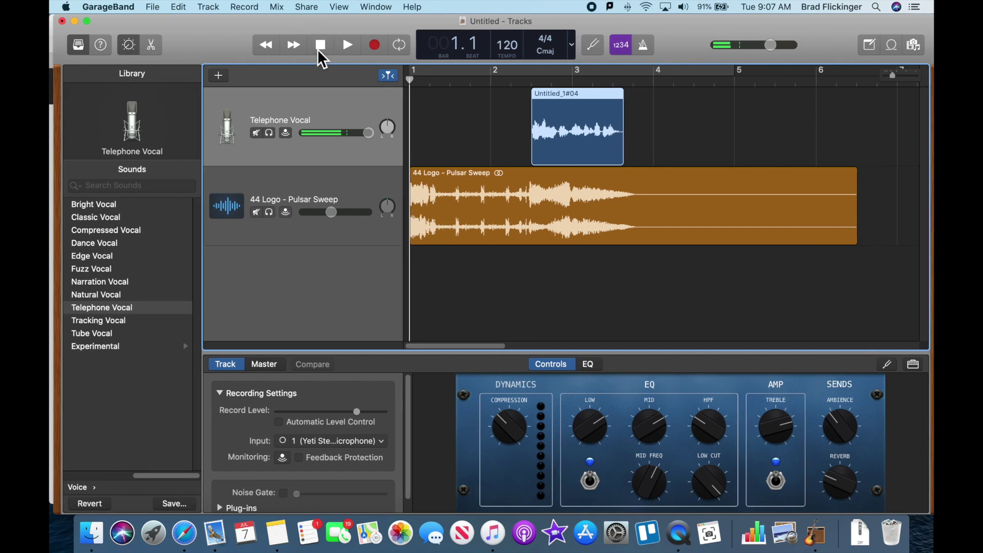
{"action": "left_click", "coordinate": [346, 45]}
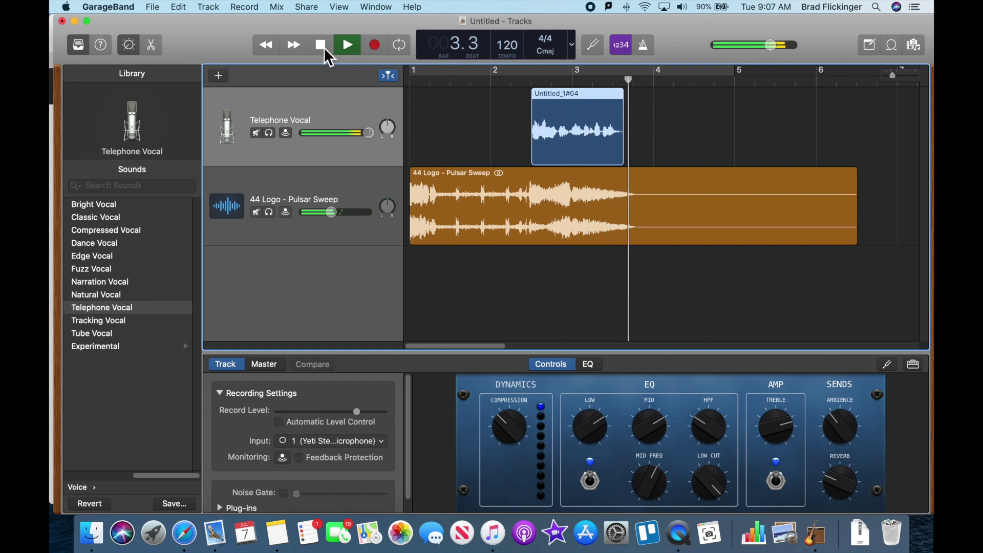
{"action": "left_click", "coordinate": [324, 49]}
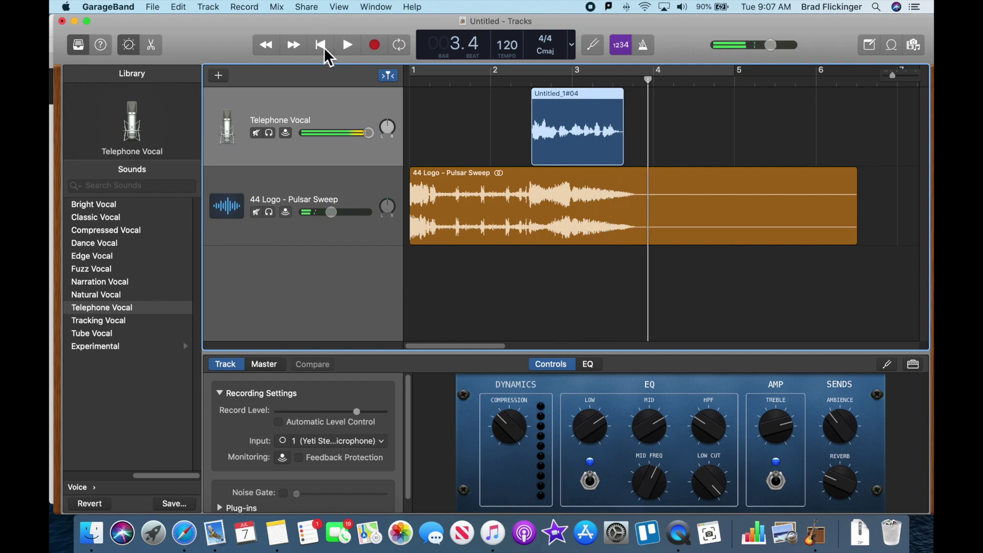
Trim the silent tail of the Pulsar Sweep clip so it ends just before bar 4, and return the playhead to the start.
{"action": "left_click_drag", "start_coordinate": [861, 230], "coordinate": [648, 228]}
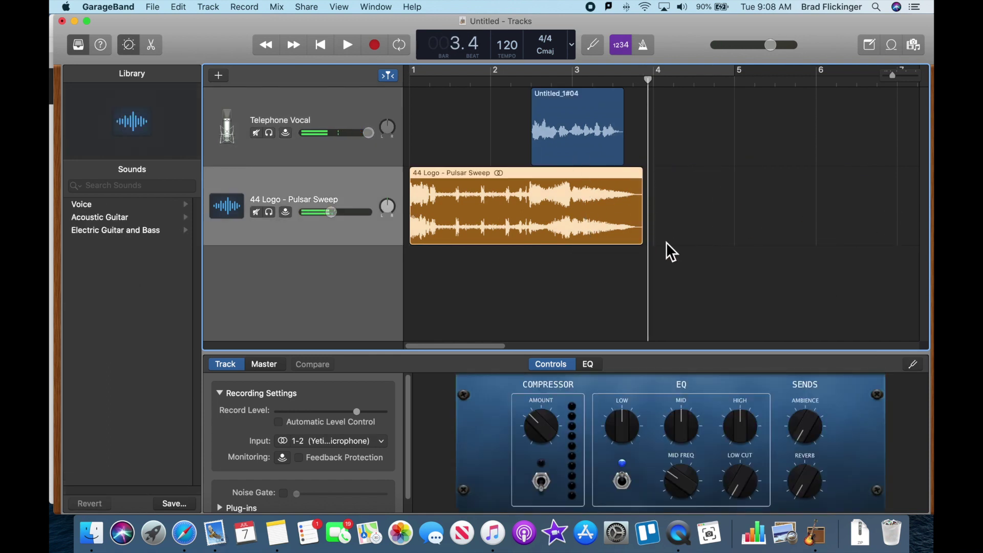
{"action": "left_click", "coordinate": [324, 45]}
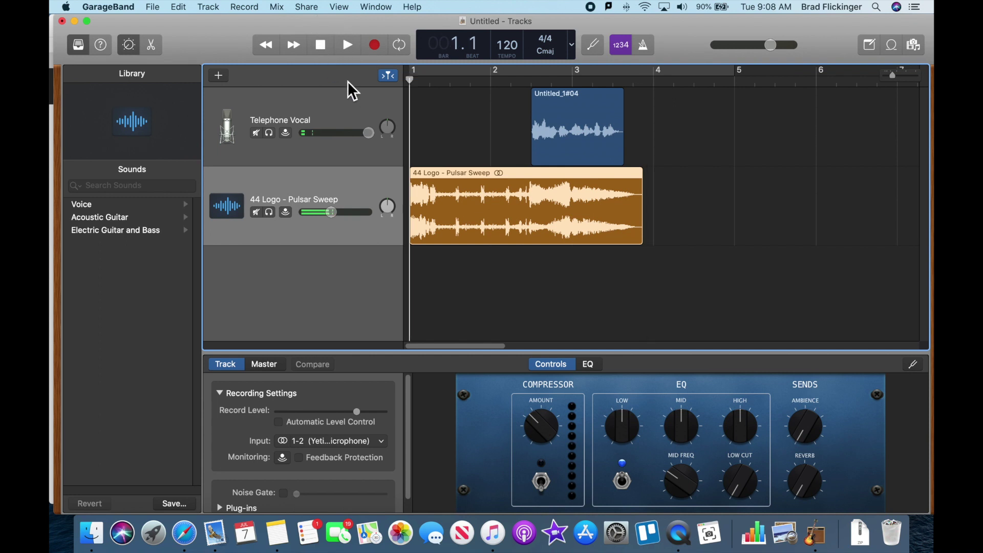
Save the project in the Desktop folder Pirate Radio 1 Files, named "Station ID" followed by the presenter's first name and 1.
{"action": "left_click", "coordinate": [150, 7]}
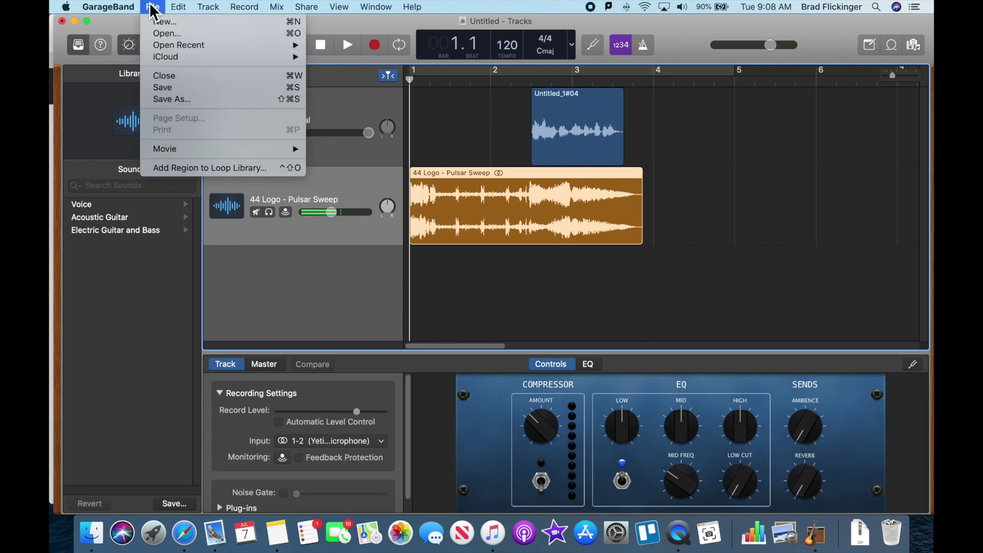
{"action": "left_click", "coordinate": [178, 90]}
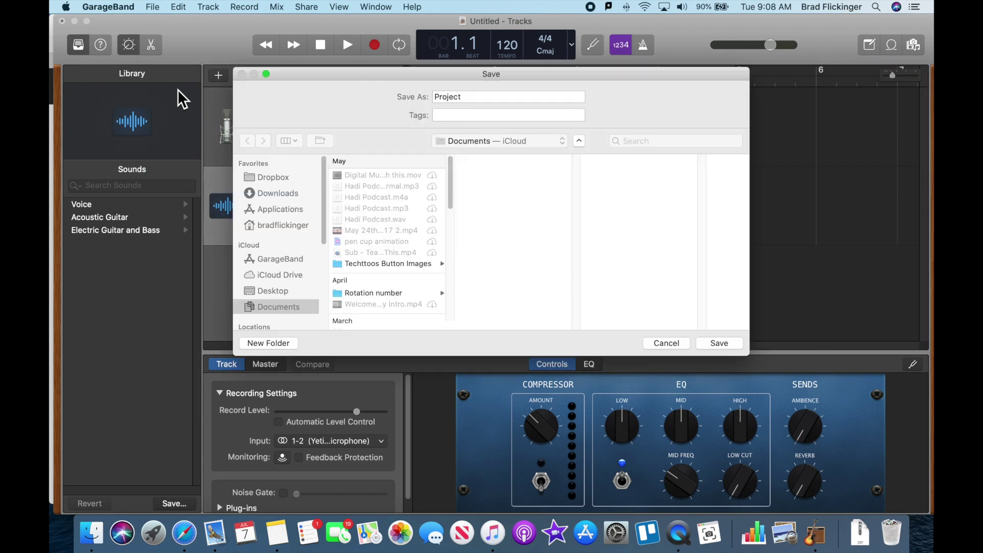
{"action": "left_click", "coordinate": [289, 291]}
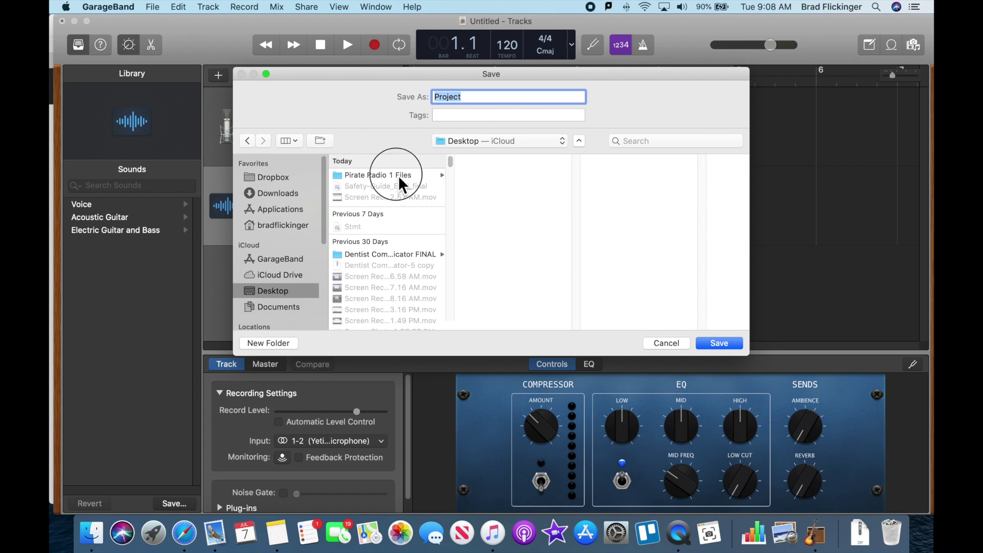
{"action": "left_click", "coordinate": [398, 177]}
{"action": "double_click", "coordinate": [490, 102]}
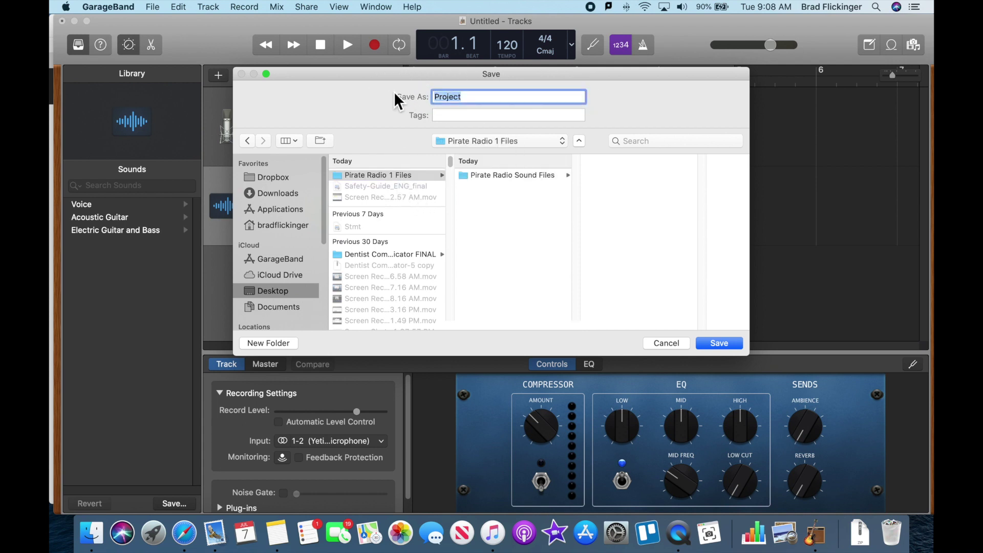
{"action": "type", "text": "Station ID Brad 1"}
{"action": "left_click", "coordinate": [721, 343]}
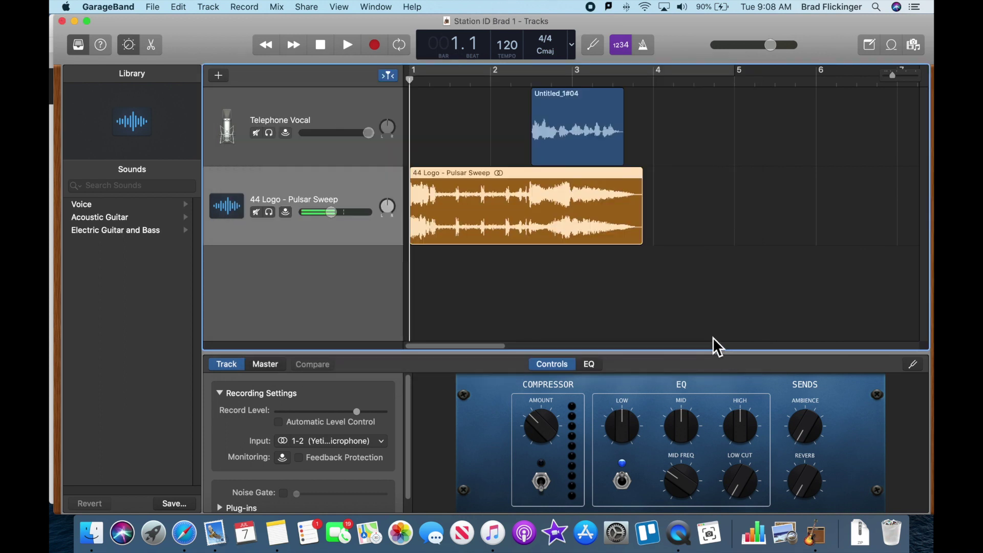
Switch to Finder, check the Pirate Radio 1 Files folder for the saved project, and return to the GarageBand project.
{"action": "left_click", "coordinate": [92, 532]}
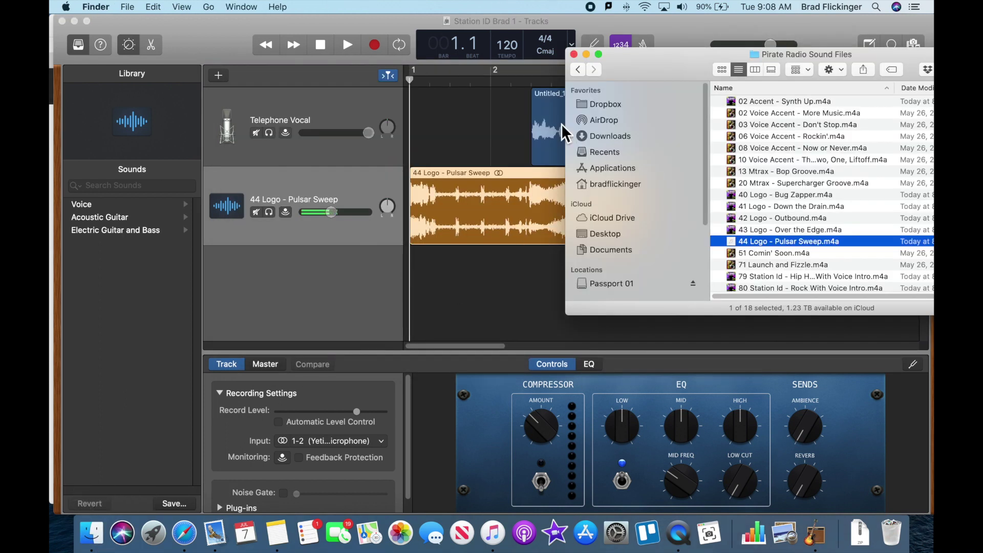
{"action": "left_click", "coordinate": [578, 71]}
{"action": "left_click_drag", "start_coordinate": [666, 67], "coordinate": [520, 53]}
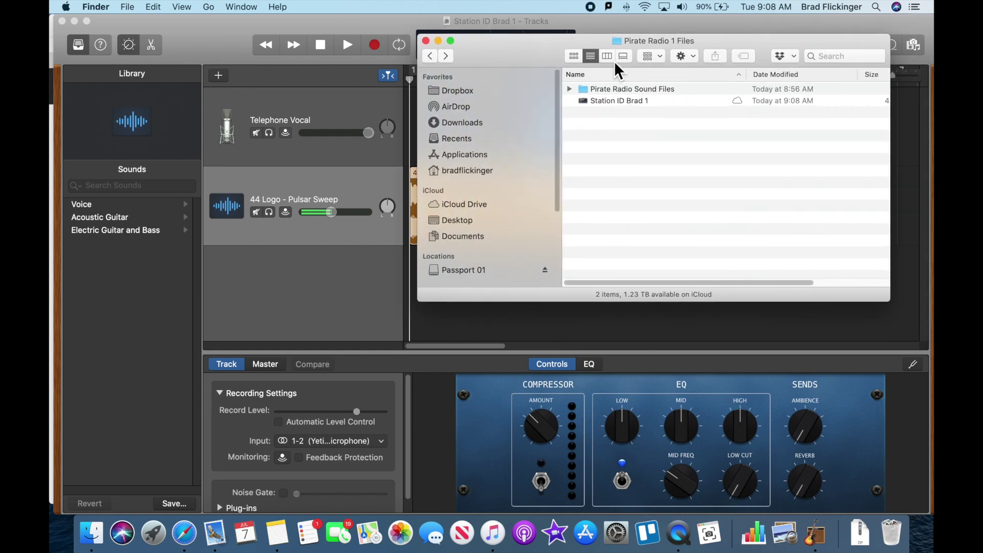
{"action": "left_click", "coordinate": [384, 27]}
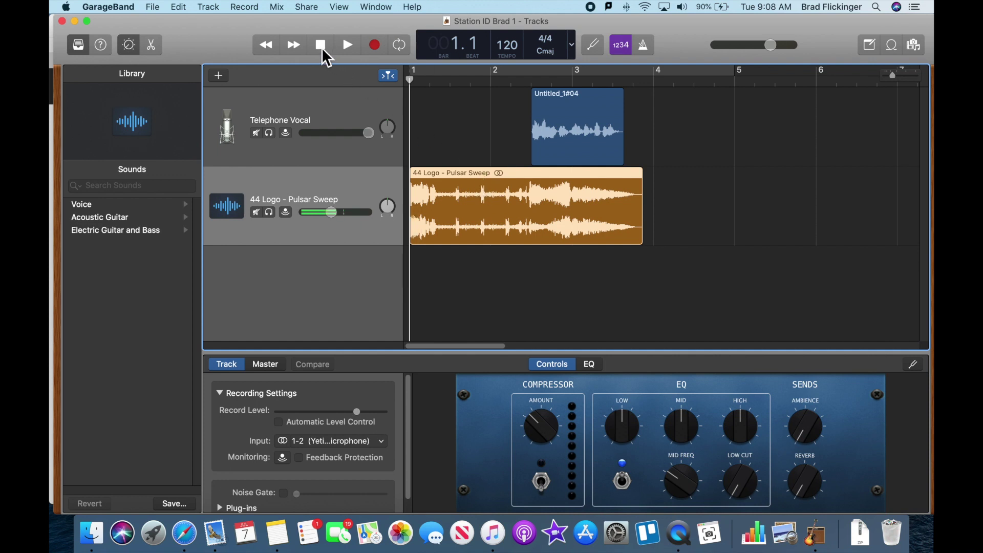
Fine-tune the volume of the 44 Logo - Pulsar Sweep track while playing the mix from the start to about bar 3, beat 3.
{"action": "left_click_drag", "start_coordinate": [331, 213], "coordinate": [326, 213]}
{"action": "left_click", "coordinate": [354, 50]}
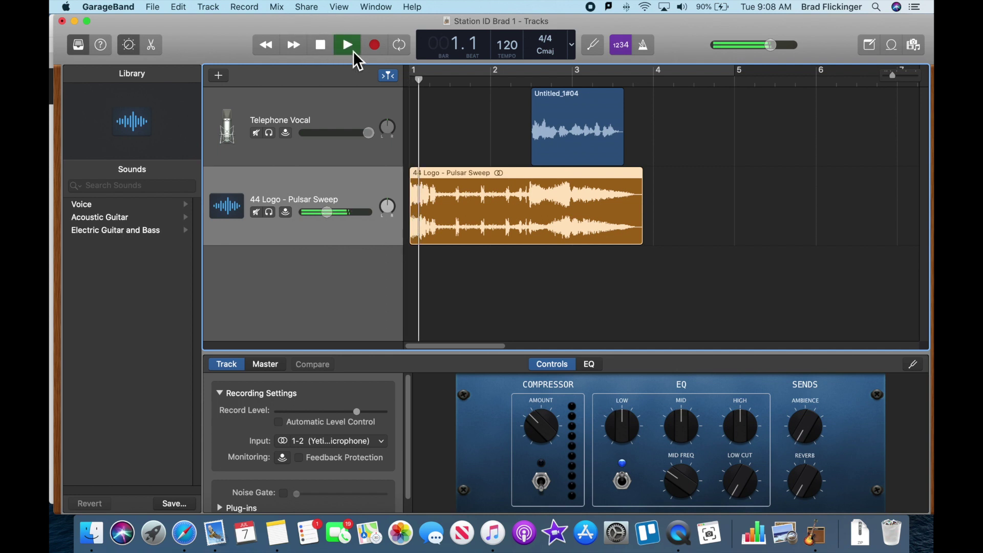
{"action": "left_click_drag", "start_coordinate": [327, 210], "coordinate": [330, 210]}
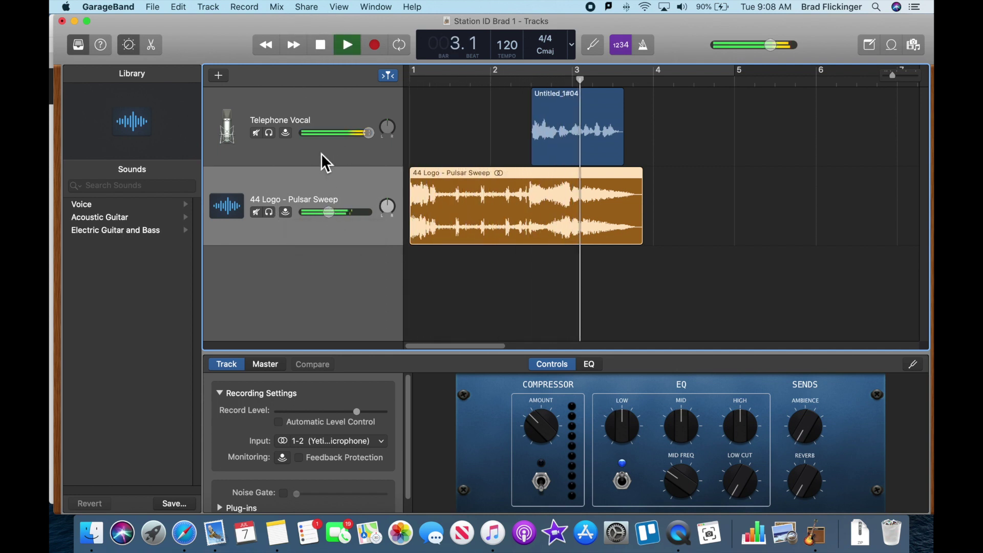
{"action": "left_click", "coordinate": [320, 49]}
{"action": "left_click_drag", "start_coordinate": [333, 213], "coordinate": [335, 213]}
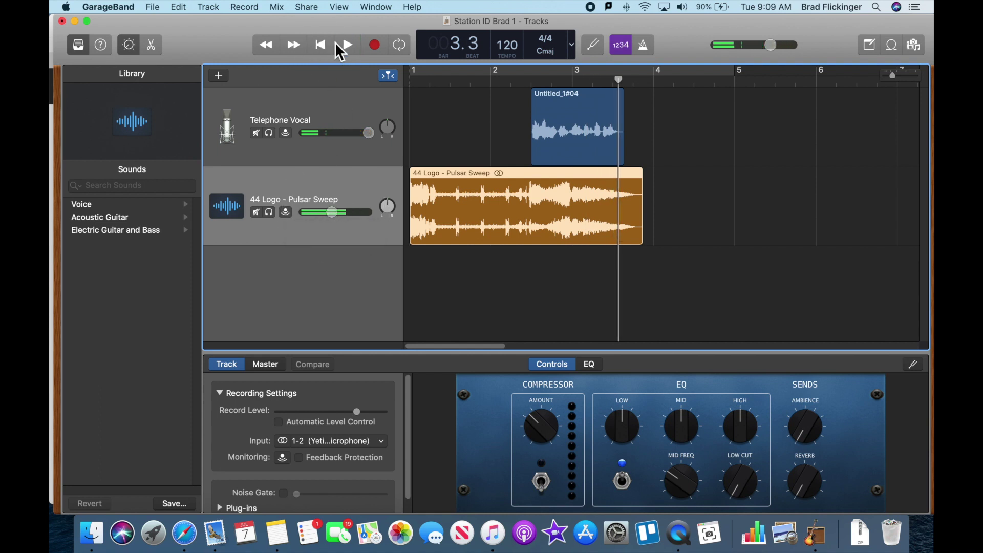
Export the song to disk as a Low Quality (64 kBit/s) MP3 in Pirate Radio 1 Files, and play the exported file in Music.
{"action": "left_click", "coordinate": [309, 7]}
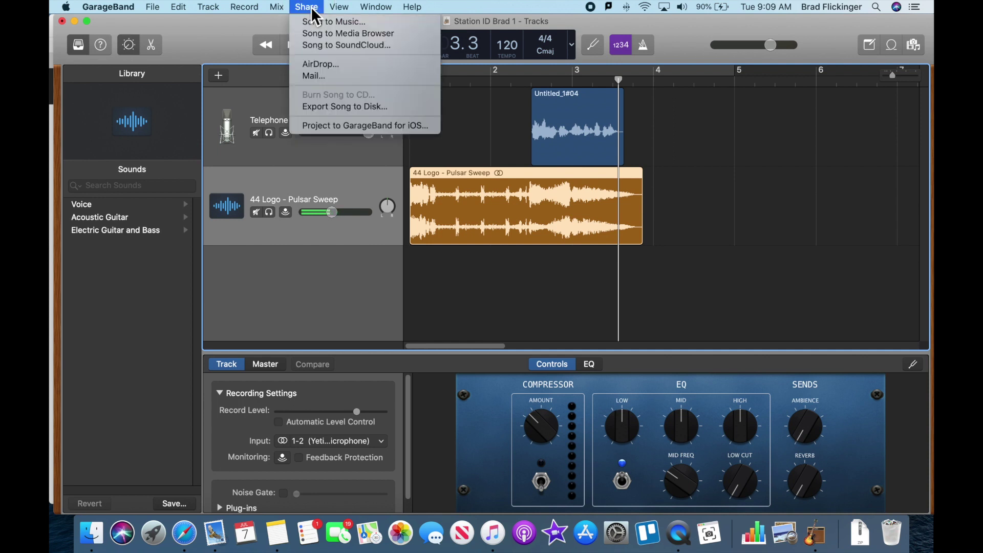
{"action": "left_click", "coordinate": [364, 107]}
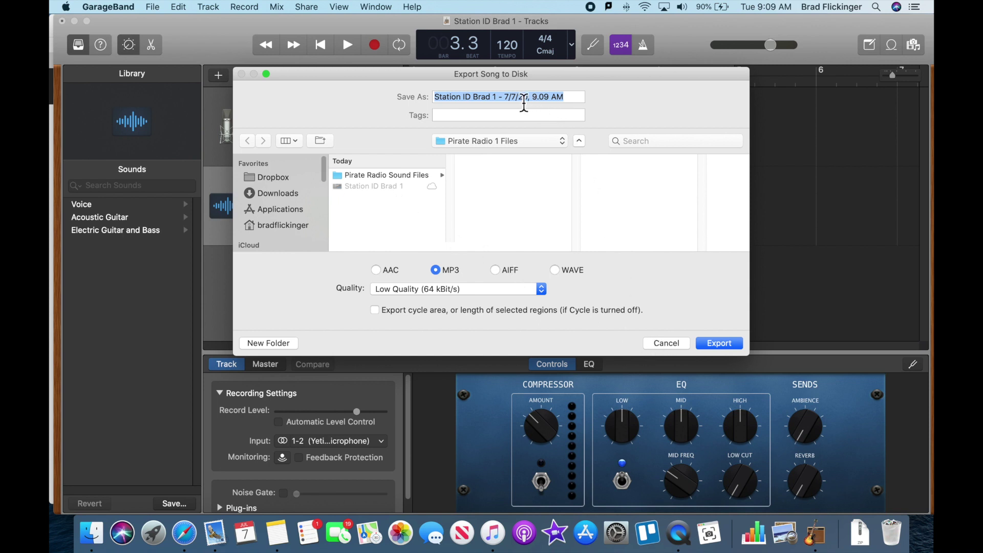
{"action": "left_click", "coordinate": [713, 344]}
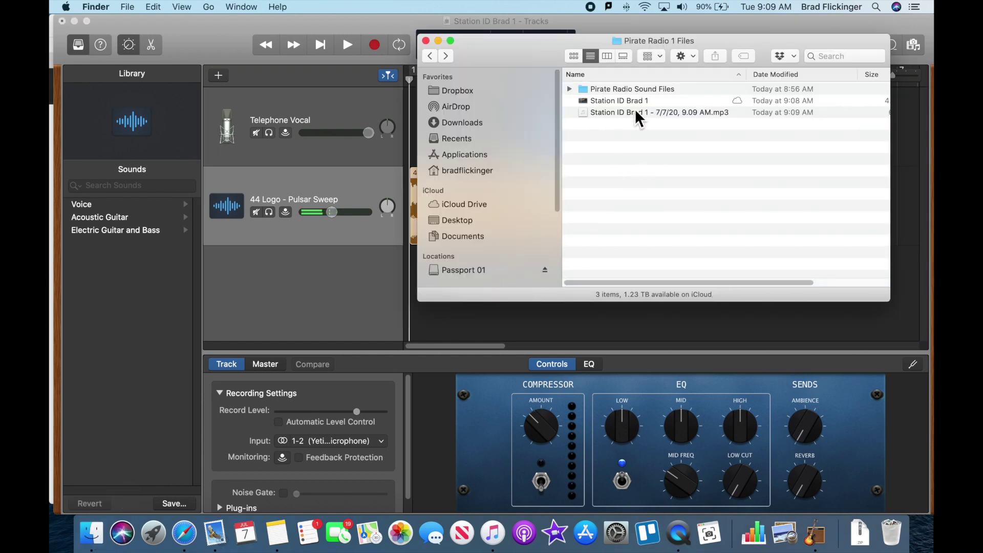
{"action": "double_click", "coordinate": [601, 112]}
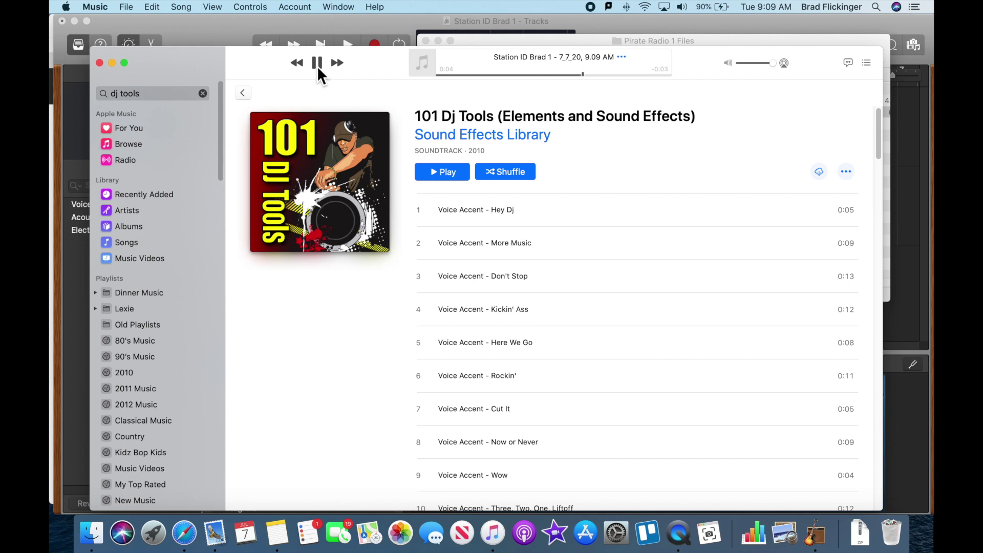
{"action": "left_click", "coordinate": [100, 63]}
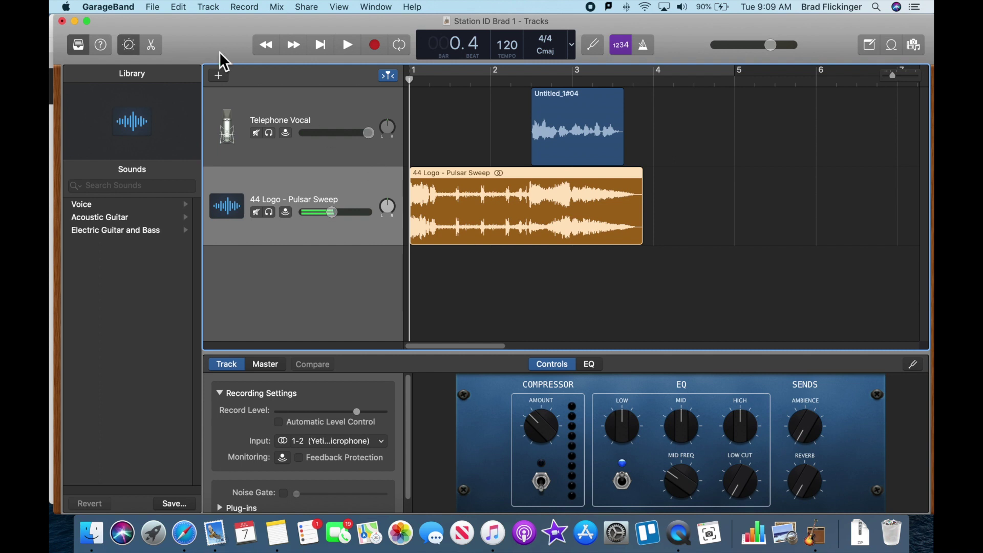
Start a new empty project with a microphone audio track using Input 1.
{"action": "left_click", "coordinate": [152, 8]}
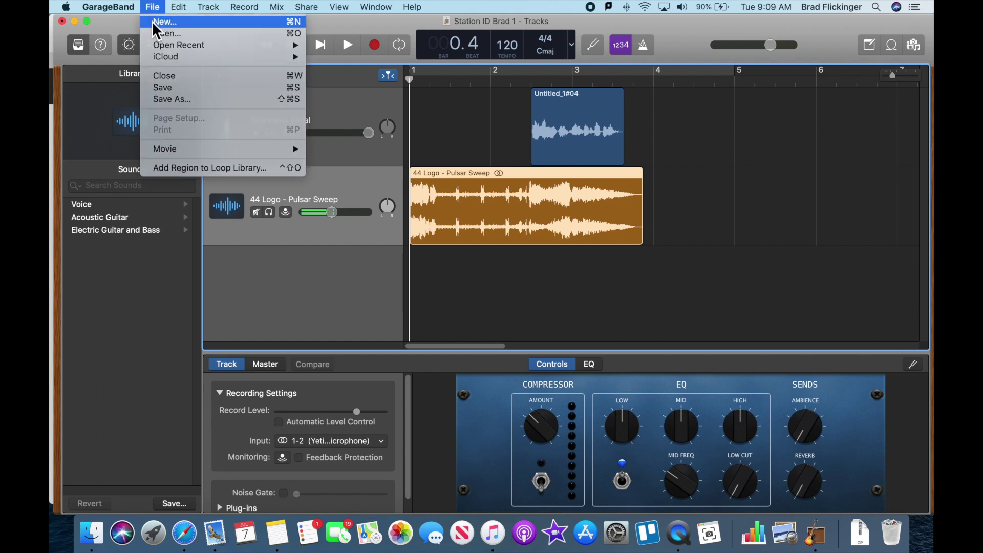
{"action": "left_click", "coordinate": [152, 21]}
{"action": "left_click", "coordinate": [585, 192]}
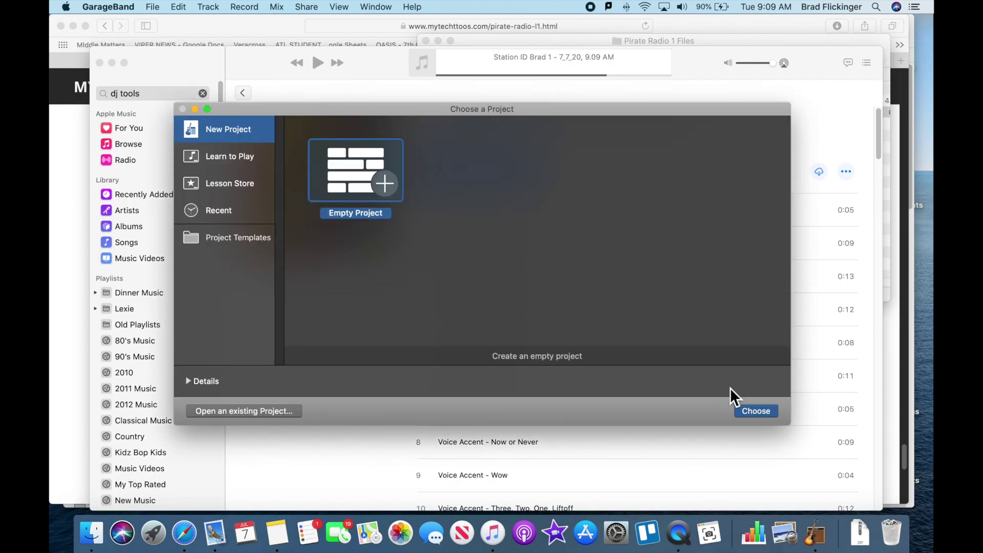
{"action": "left_click", "coordinate": [756, 409]}
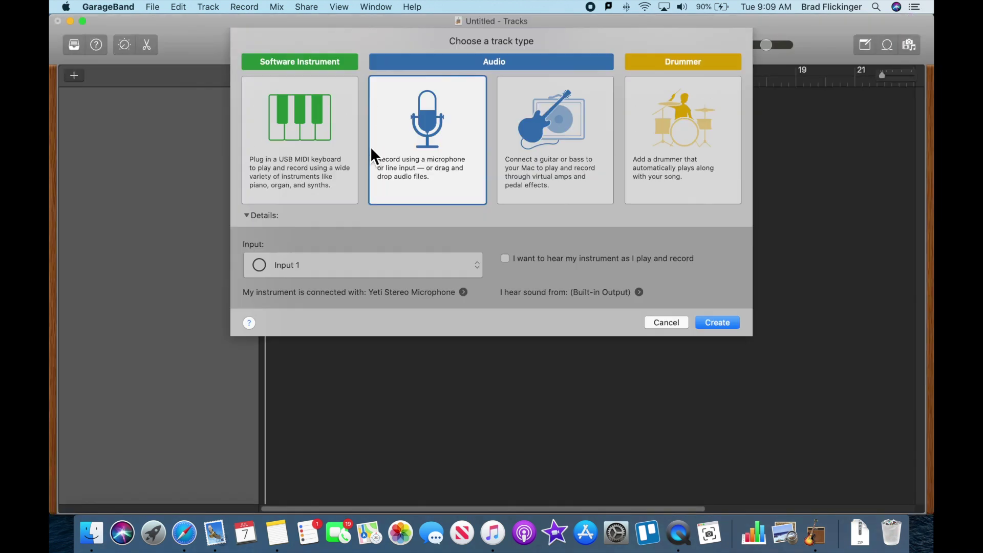
{"action": "left_click", "coordinate": [721, 322]}
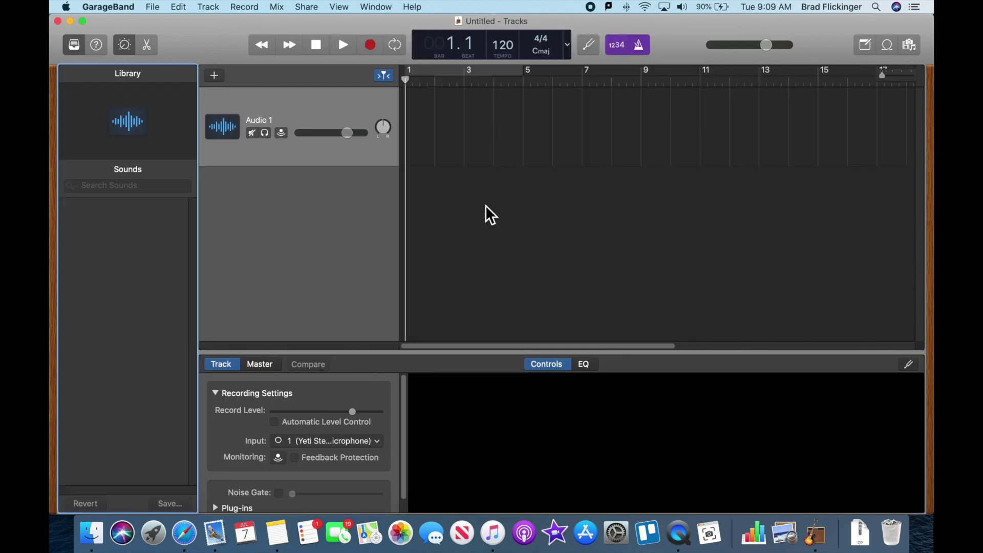
Check the input device in the Audio/MIDI preferences and close the preferences.
{"action": "left_click", "coordinate": [148, 7]}
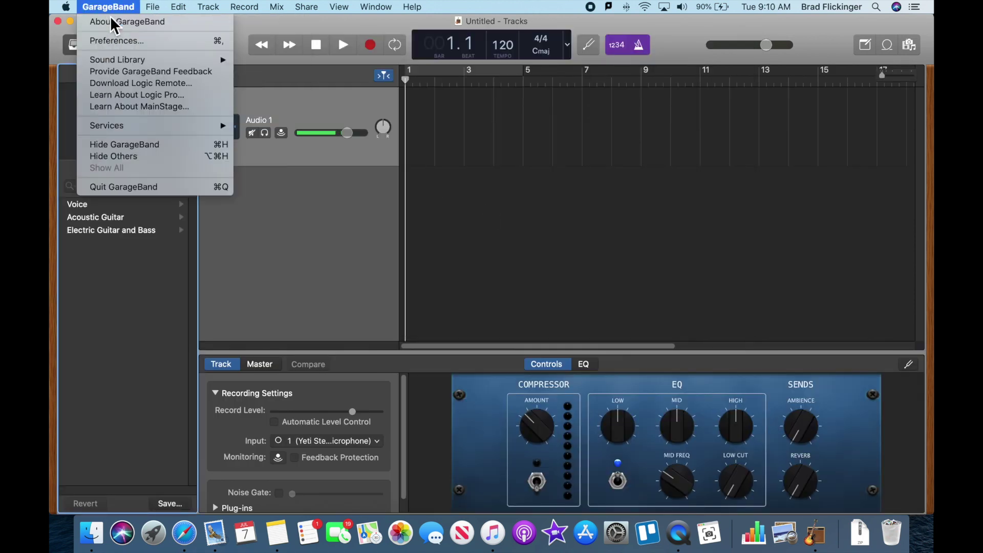
{"action": "left_click", "coordinate": [121, 43]}
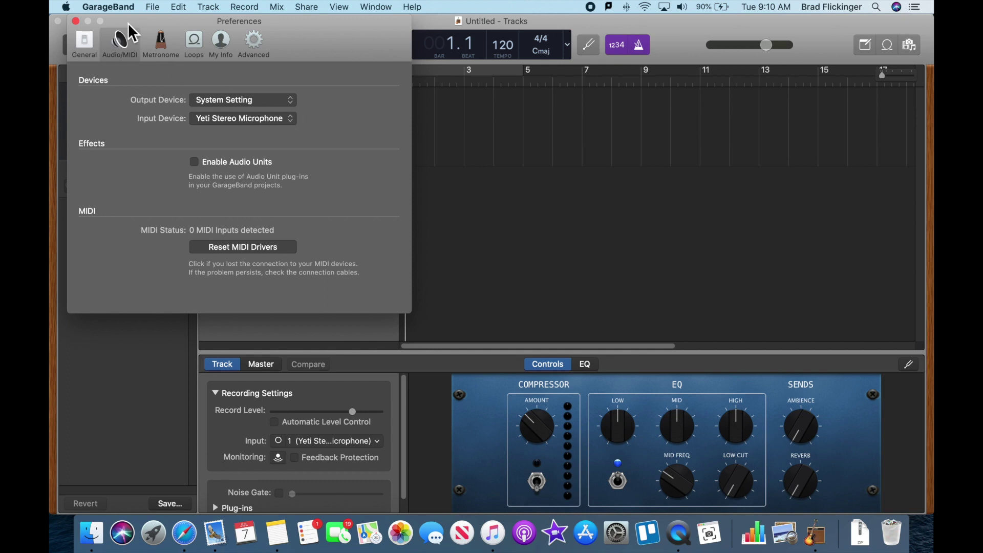
{"action": "left_click", "coordinate": [82, 32]}
{"action": "left_click", "coordinate": [75, 21]}
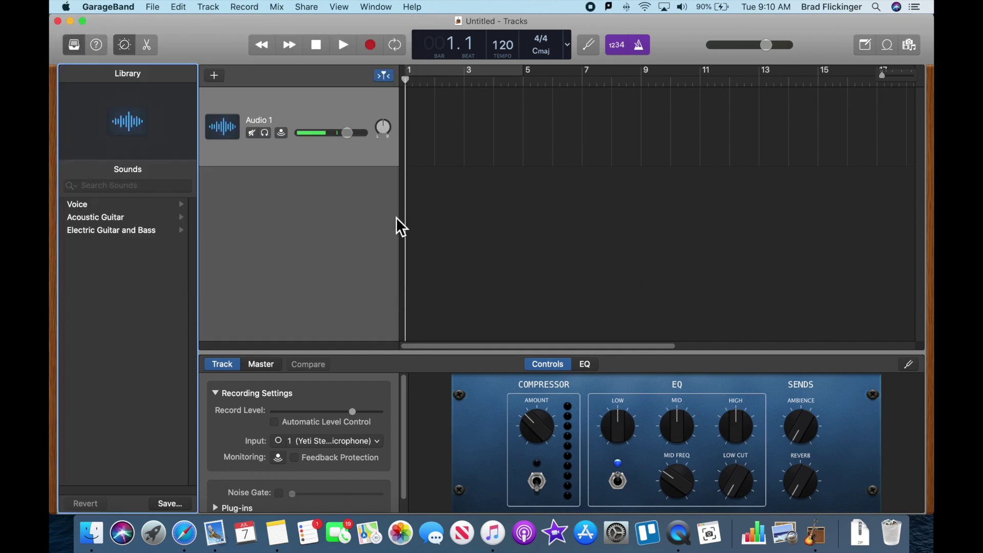
Check the station ID script in Safari, and add 02 Voice Accent - More Music.m4a from Pirate Radio Sound Files on a new track at bar 1.
{"action": "left_click", "coordinate": [184, 534]}
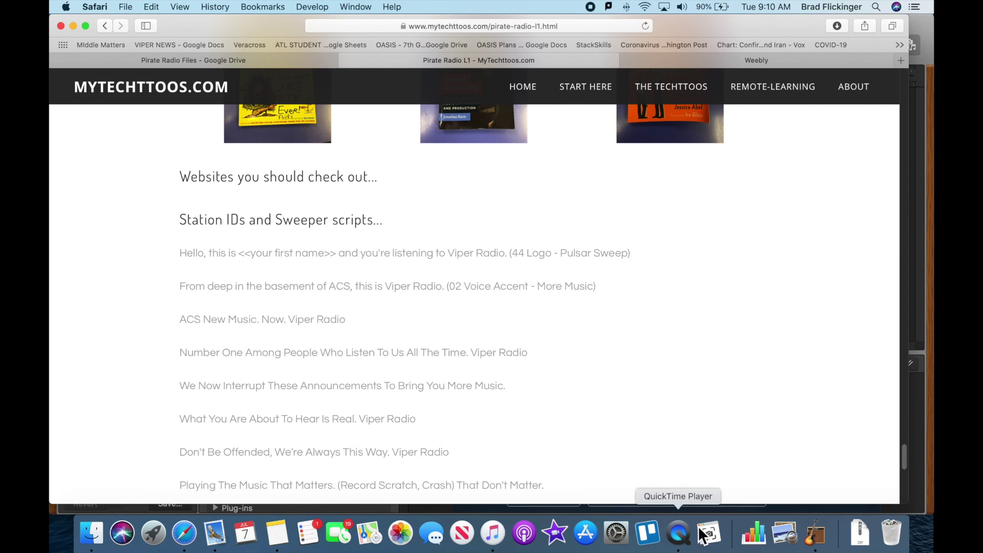
{"action": "left_click", "coordinate": [806, 537]}
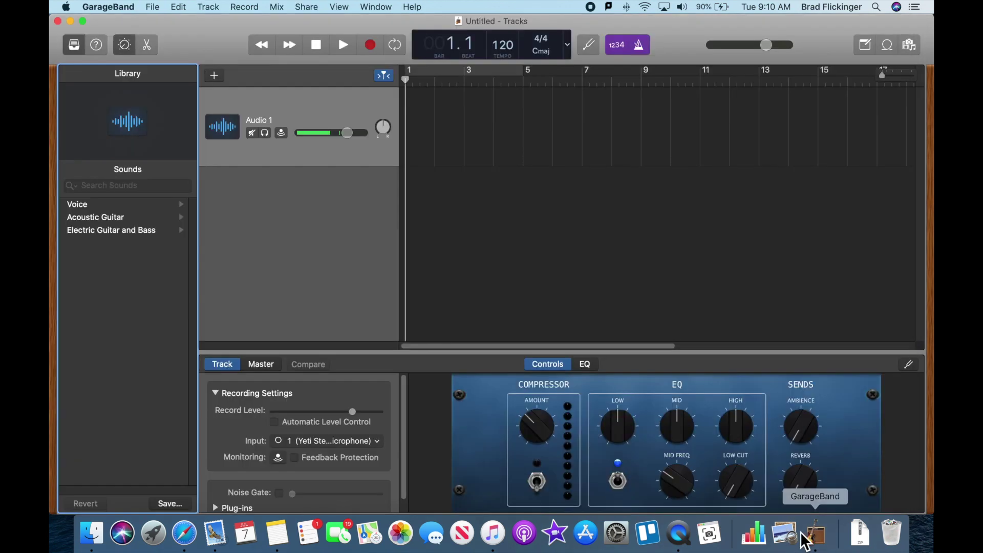
{"action": "left_click", "coordinate": [95, 538]}
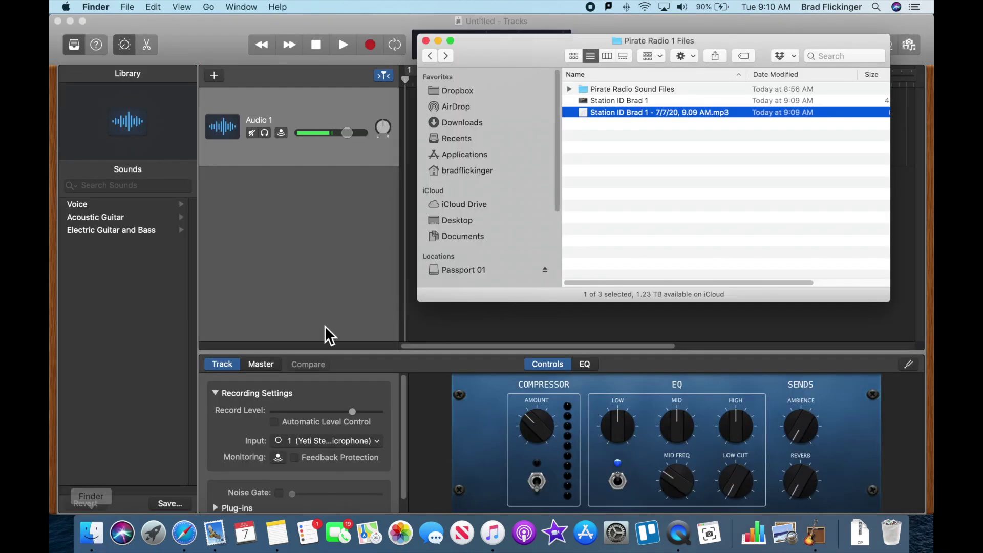
{"action": "double_click", "coordinate": [584, 90]}
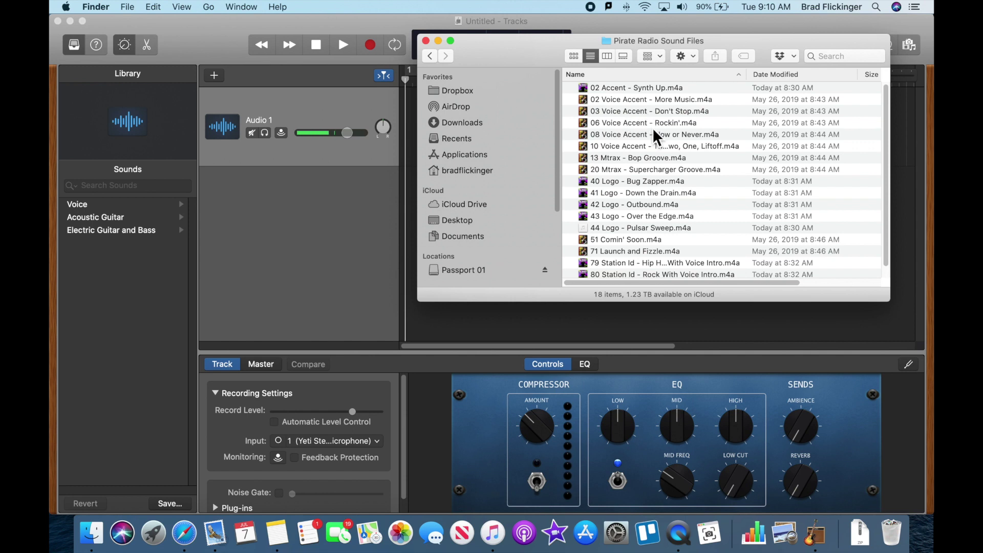
{"action": "left_click", "coordinate": [614, 99]}
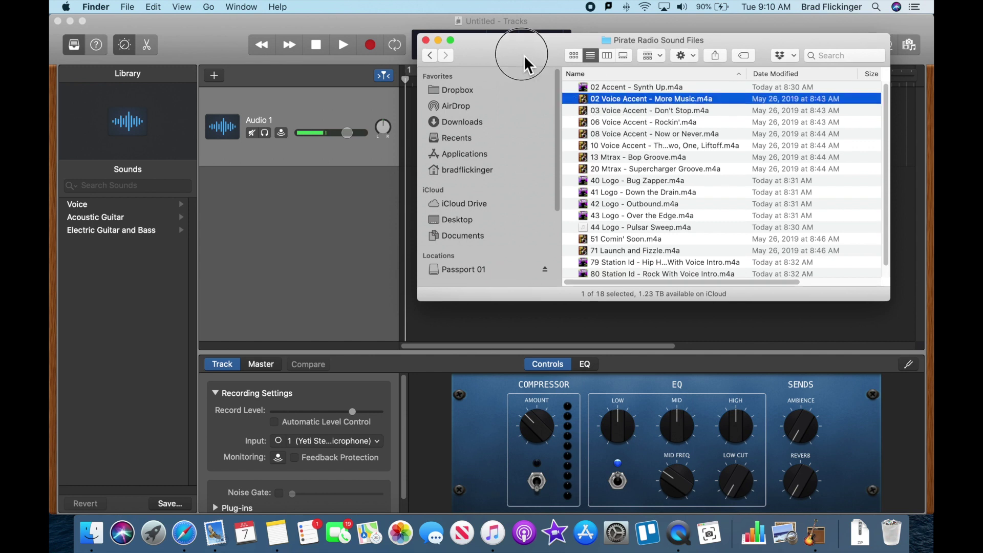
{"action": "left_click_drag", "start_coordinate": [524, 55], "coordinate": [567, 47]}
{"action": "left_click_drag", "start_coordinate": [629, 91], "coordinate": [399, 214]}
{"action": "left_click_drag", "start_coordinate": [621, 92], "coordinate": [409, 204]}
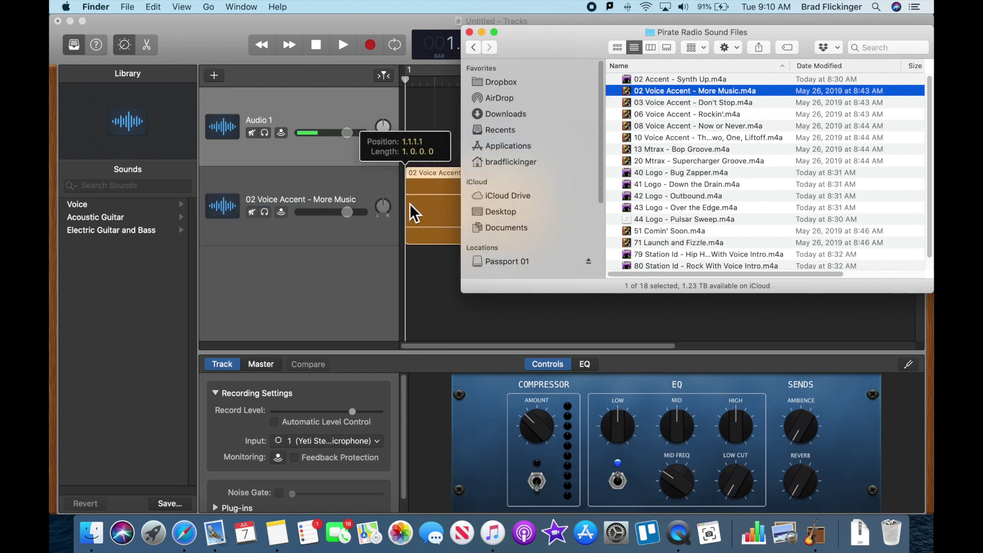
{"action": "left_click", "coordinate": [437, 271]}
Play the More Music clip to about bar 3, return the playhead to bar 1, and reread the clip's script on the Pirate Radio L1 page.
{"action": "left_click", "coordinate": [343, 47]}
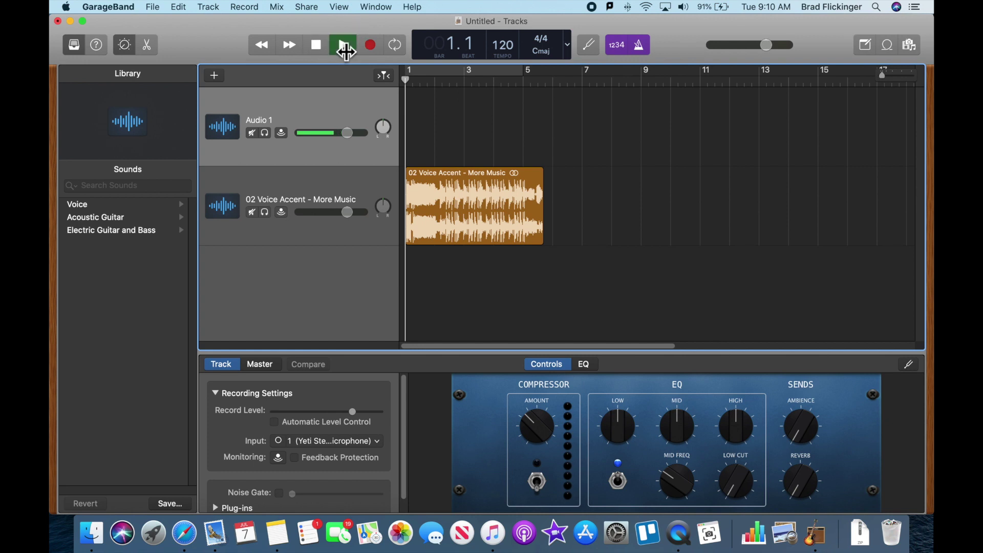
{"action": "left_click", "coordinate": [318, 48]}
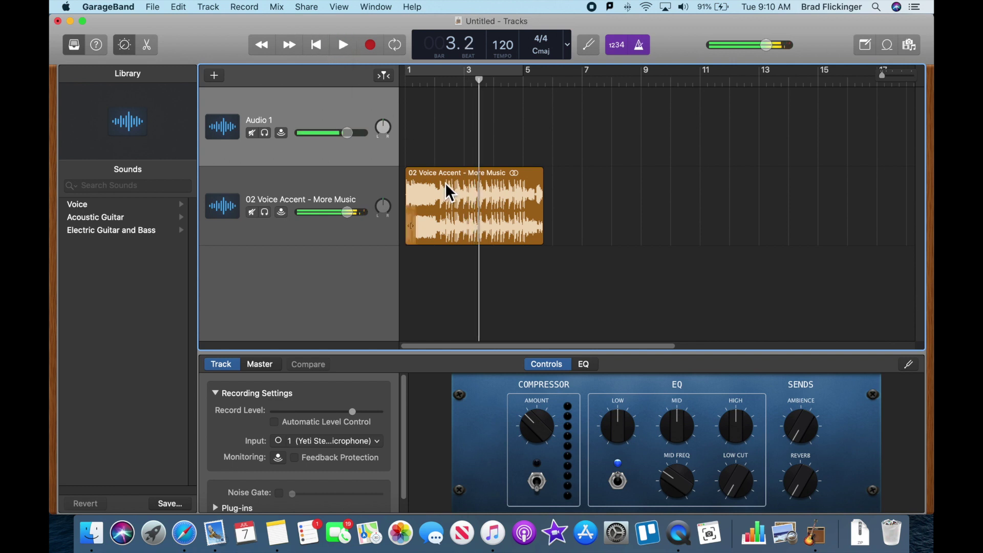
{"action": "left_click_drag", "start_coordinate": [478, 84], "coordinate": [443, 86]}
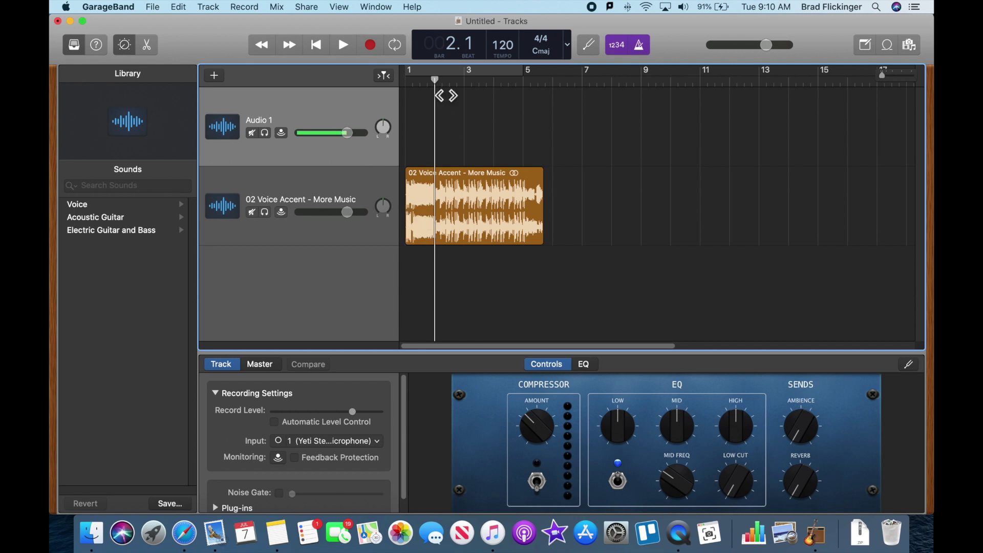
{"action": "left_click_drag", "start_coordinate": [437, 85], "coordinate": [407, 82]}
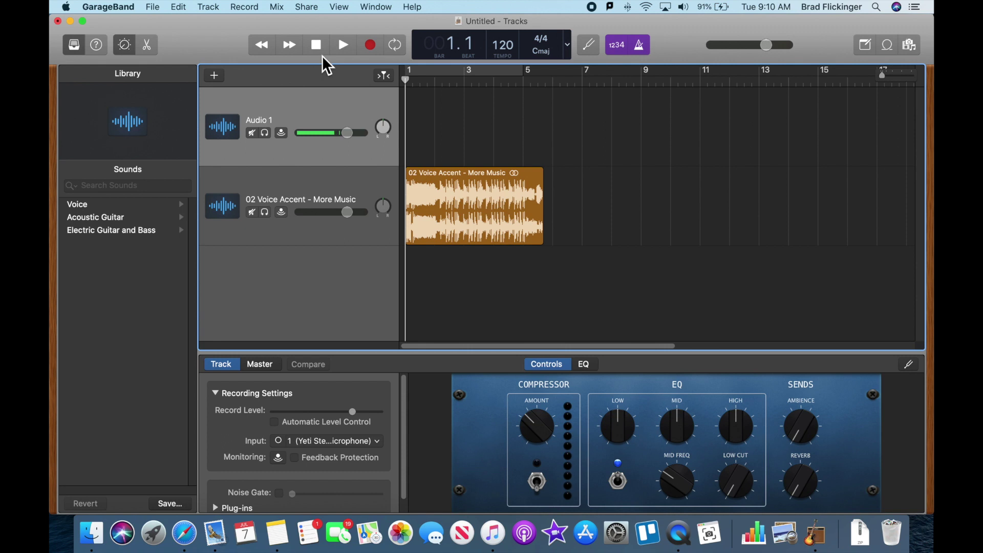
{"action": "left_click", "coordinate": [184, 532]}
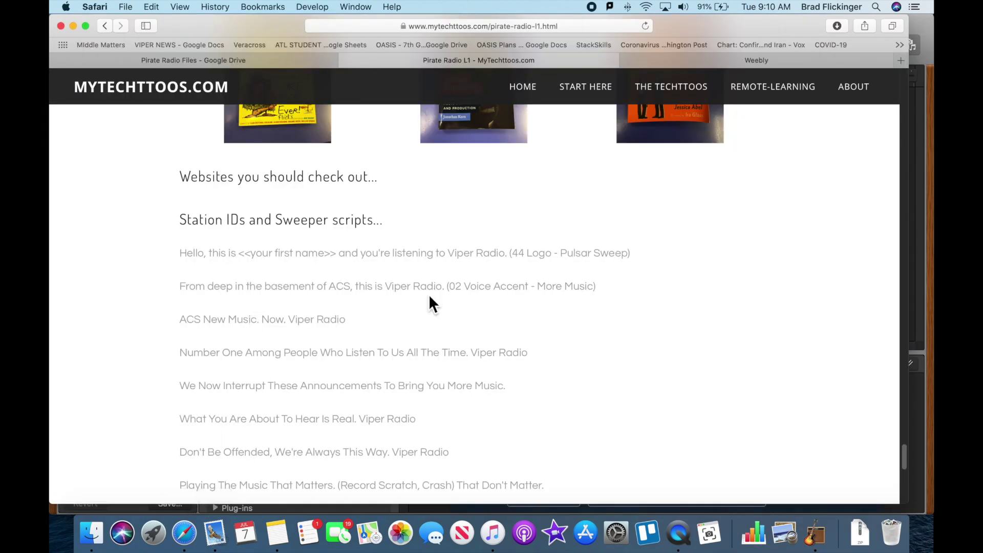
{"action": "left_click", "coordinate": [818, 534]}
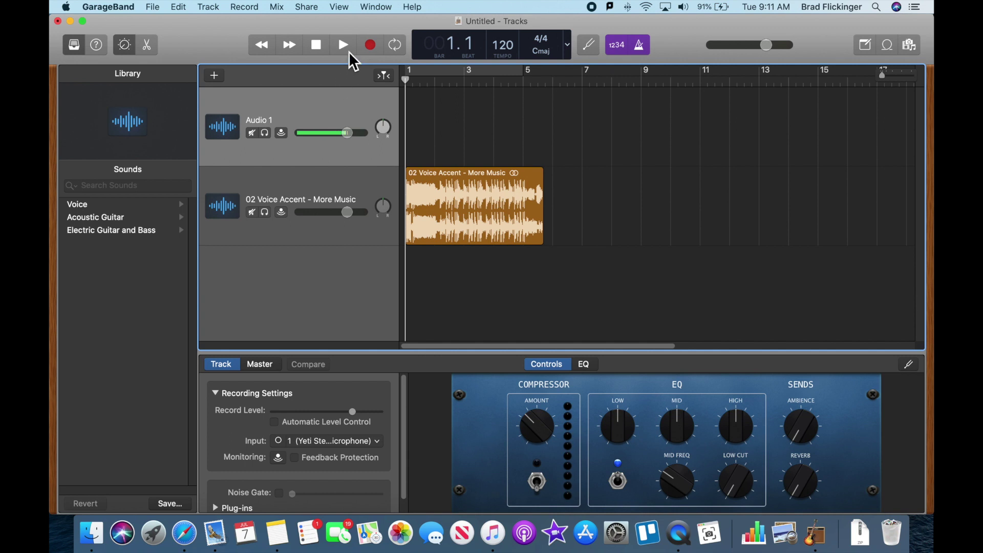
Record a voice take on the Audio 1 track from bar 1 and play it back soloed.
{"action": "left_click", "coordinate": [377, 48]}
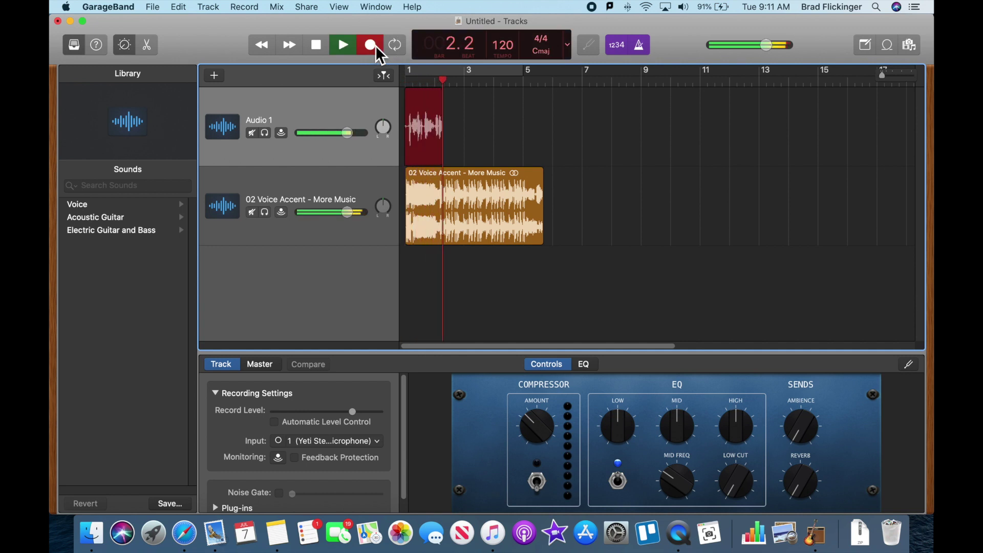
{"action": "left_click", "coordinate": [320, 46]}
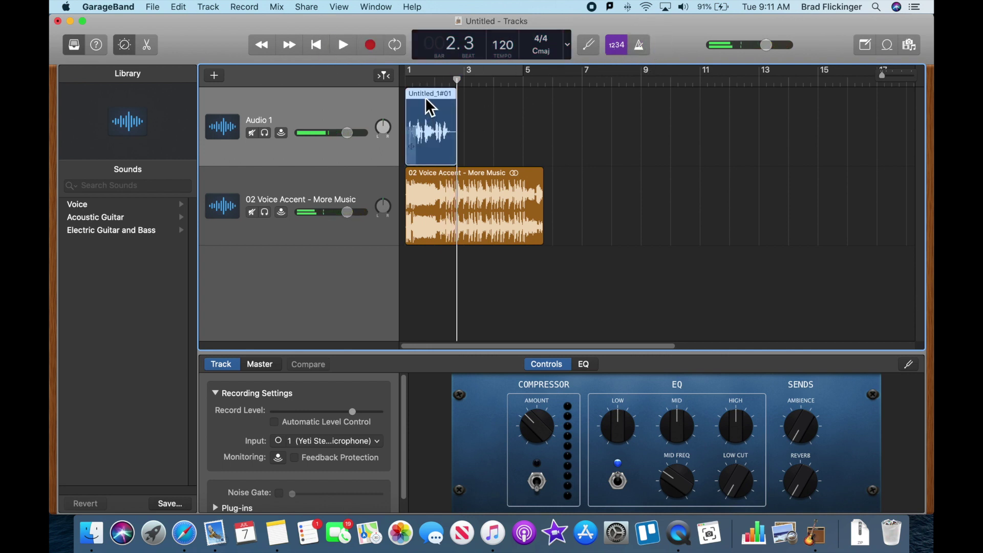
{"action": "left_click", "coordinate": [265, 133]}
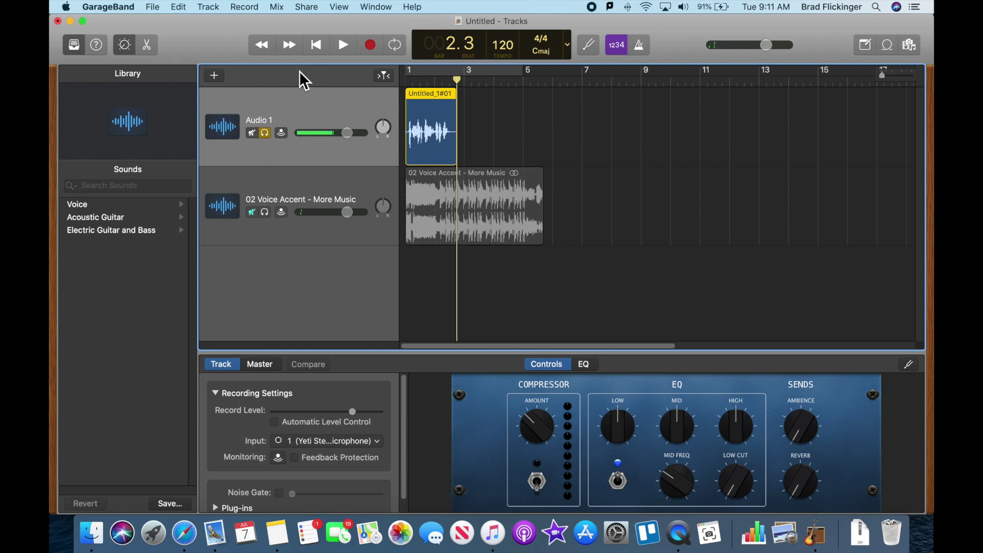
{"action": "left_click", "coordinate": [317, 46]}
{"action": "left_click", "coordinate": [344, 45]}
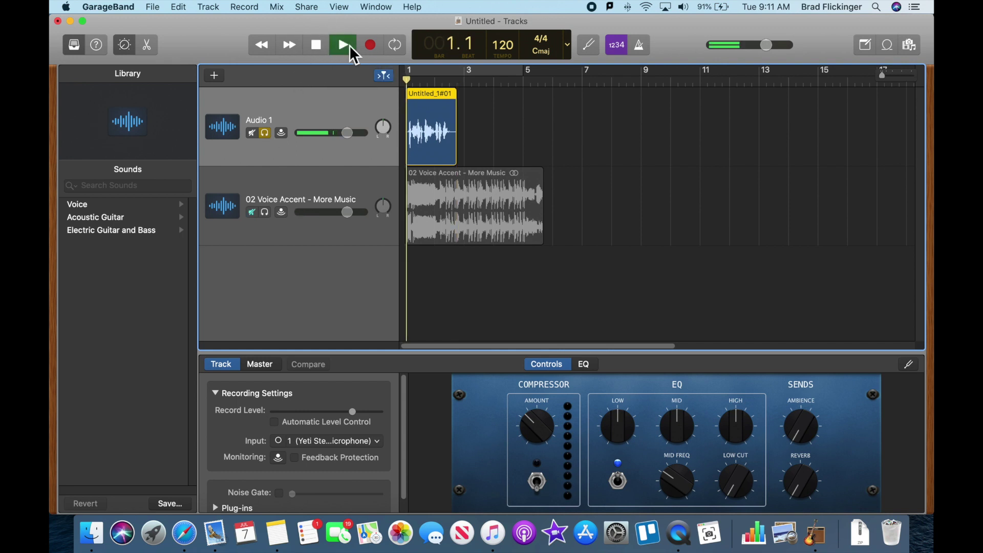
{"action": "left_click", "coordinate": [313, 46]}
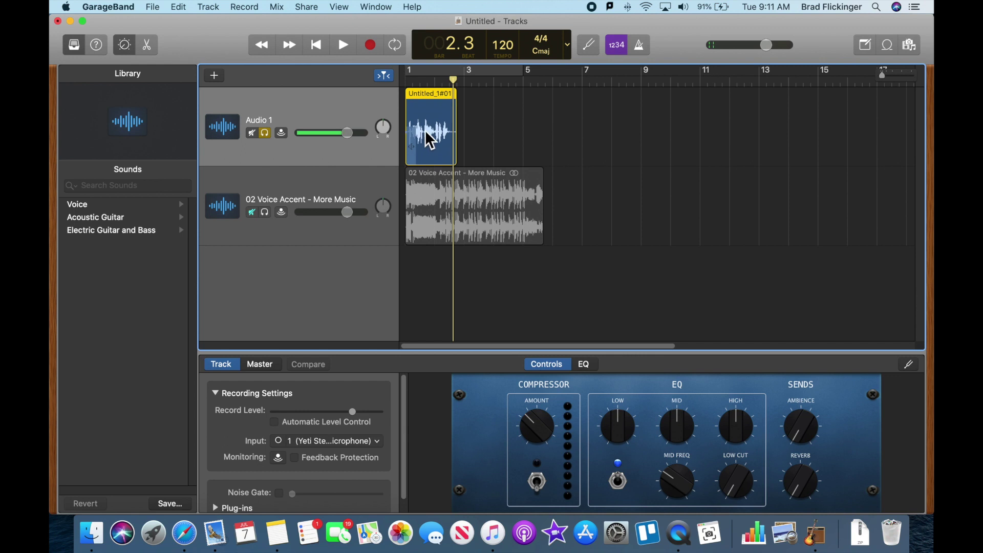
Move the voice take to start shortly before bar 3 and lower the More Music track's volume.
{"action": "left_click_drag", "start_coordinate": [426, 100], "coordinate": [478, 98]}
{"action": "left_click_drag", "start_coordinate": [348, 209], "coordinate": [328, 220]}
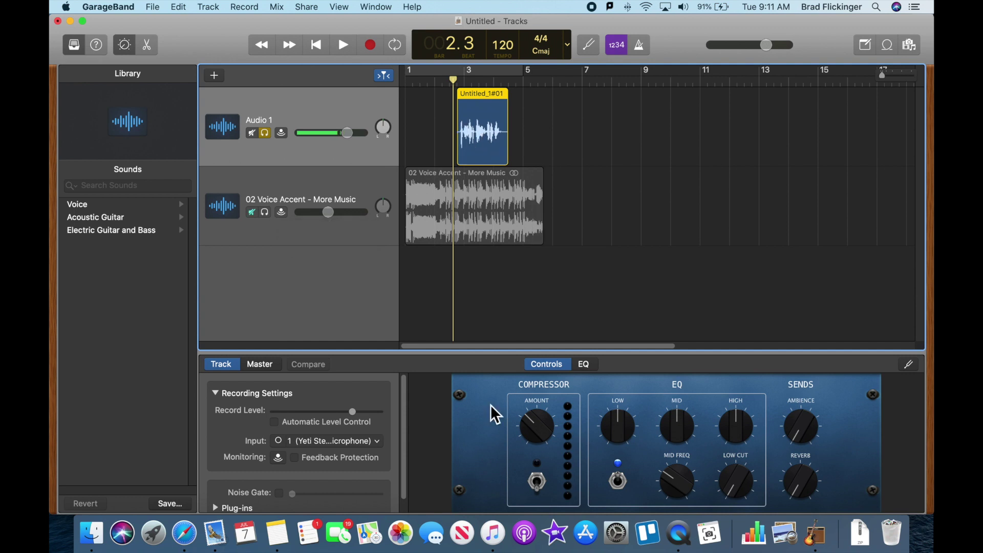
Trim the silence from both ends of the voice take and move it to start at about 2.3.
{"action": "left_click", "coordinate": [152, 50]}
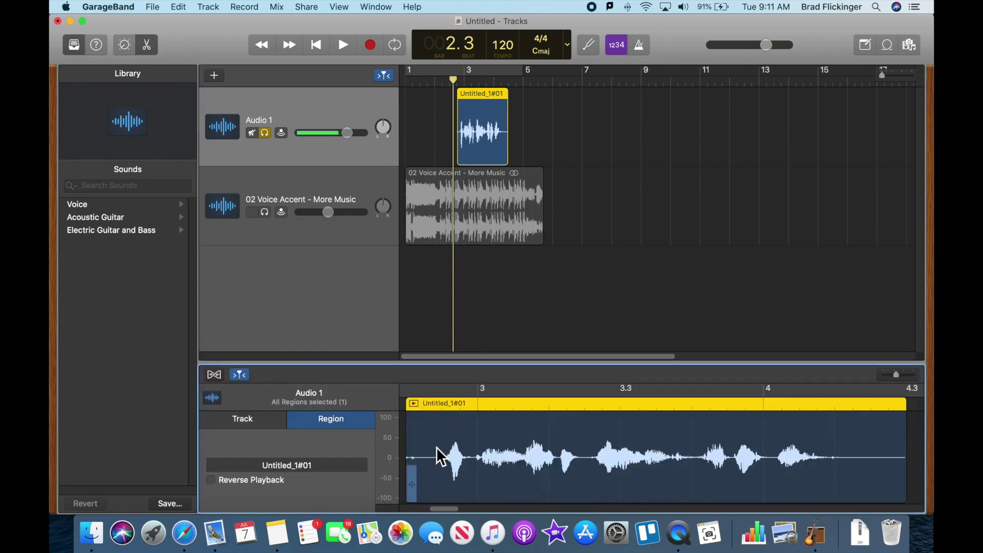
{"action": "left_click_drag", "start_coordinate": [438, 487], "coordinate": [443, 487]}
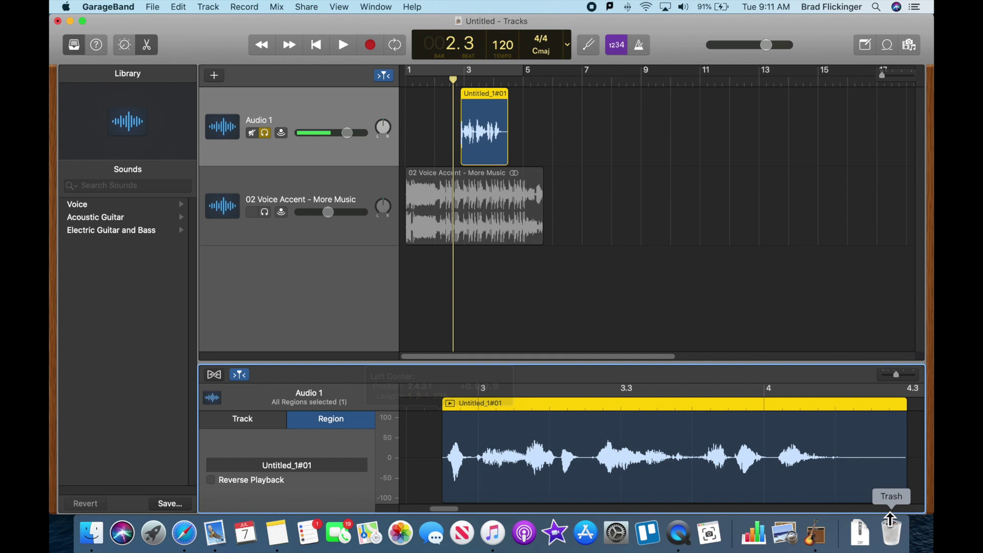
{"action": "left_click_drag", "start_coordinate": [887, 491], "coordinate": [845, 493]}
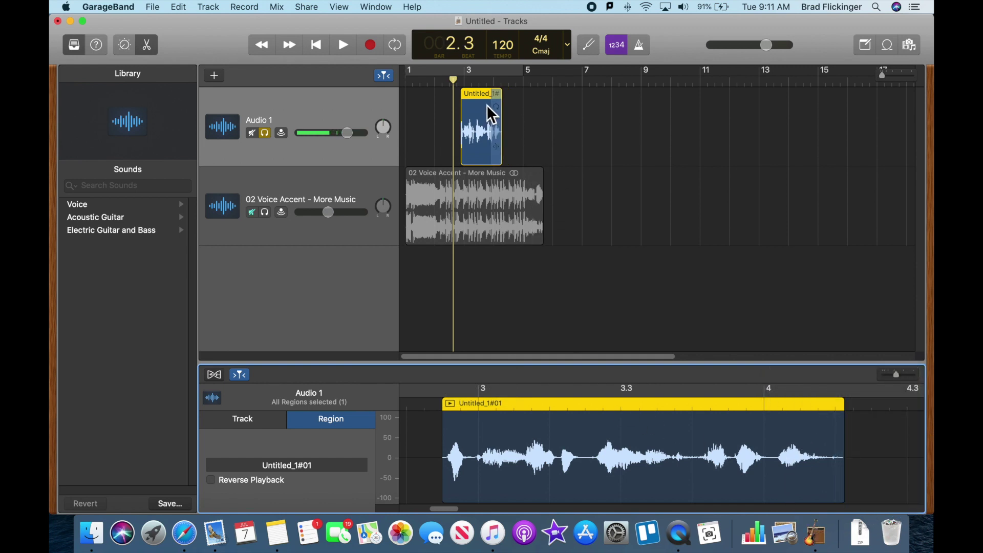
{"action": "left_click_drag", "start_coordinate": [483, 93], "coordinate": [471, 93]}
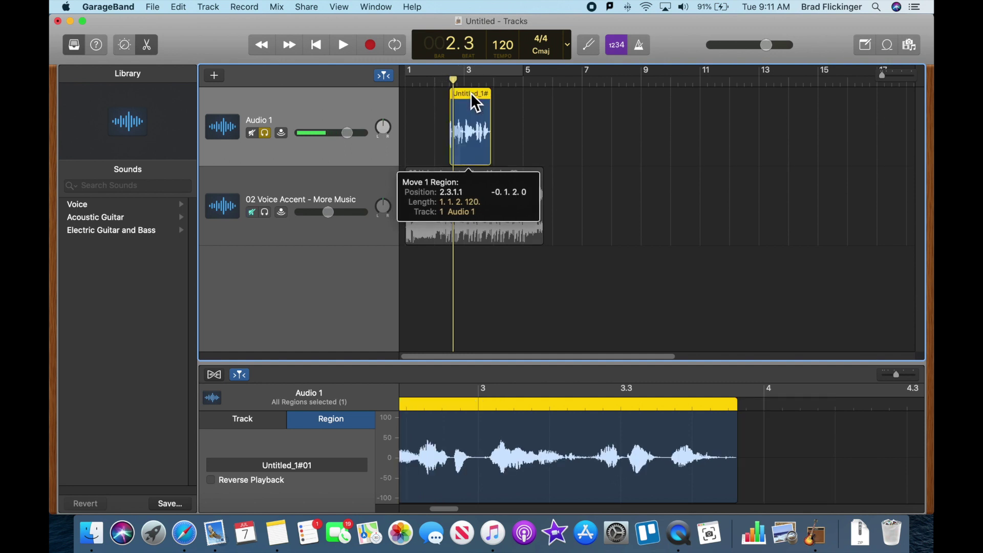
Unsolo the voice track and slightly lower the More Music track's volume while playing the mix to about bar 4.
{"action": "left_click", "coordinate": [317, 45]}
{"action": "left_click", "coordinate": [343, 45]}
{"action": "key", "text": "space"}
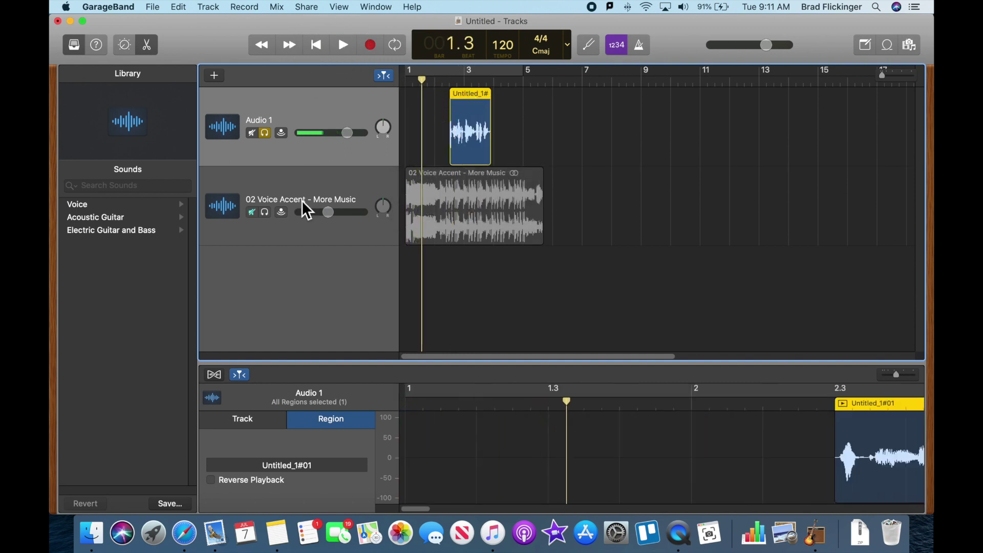
{"action": "key", "text": "s"}
{"action": "left_click", "coordinate": [343, 45]}
{"action": "left_click", "coordinate": [343, 46]}
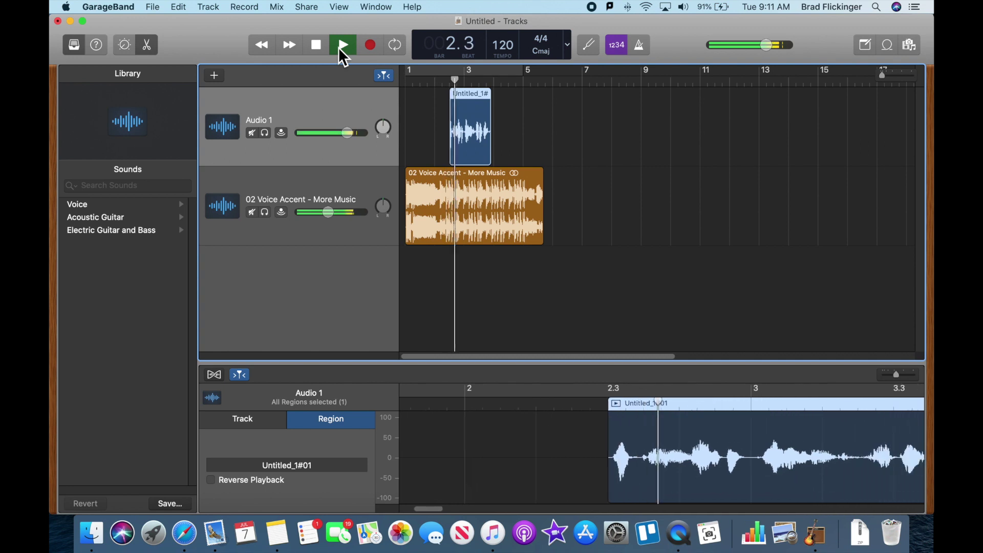
{"action": "left_click_drag", "start_coordinate": [327, 211], "coordinate": [325, 212]}
{"action": "left_click", "coordinate": [315, 45]}
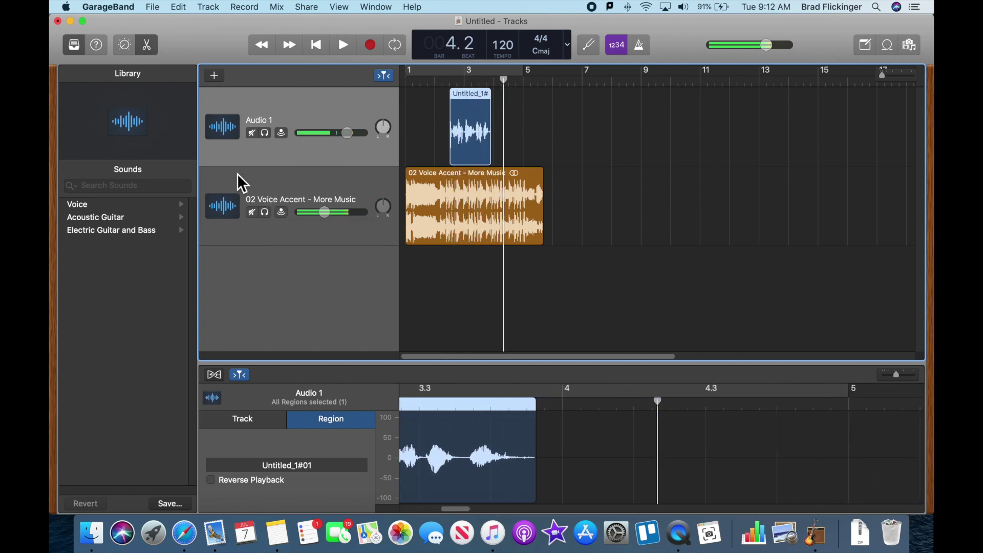
Apply the experimental Megaphone Vocal sound to the voice track and audition it soloed from bar 2.
{"action": "left_click", "coordinate": [156, 208]}
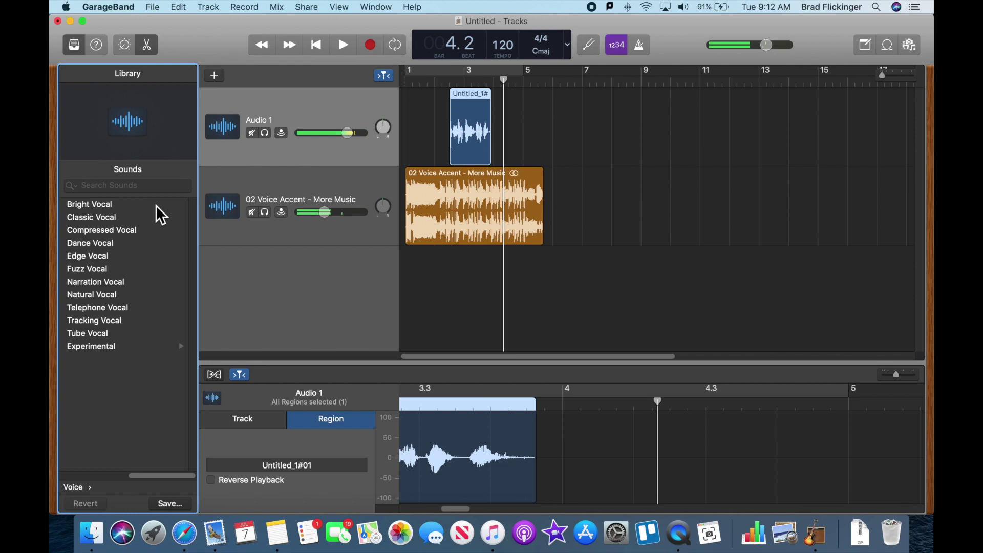
{"action": "left_click", "coordinate": [136, 345]}
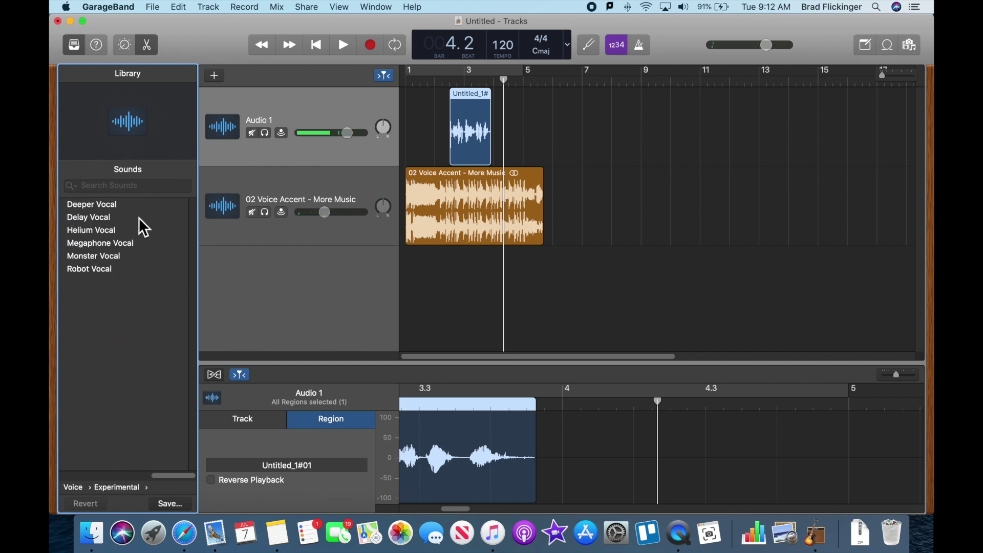
{"action": "left_click", "coordinate": [142, 241]}
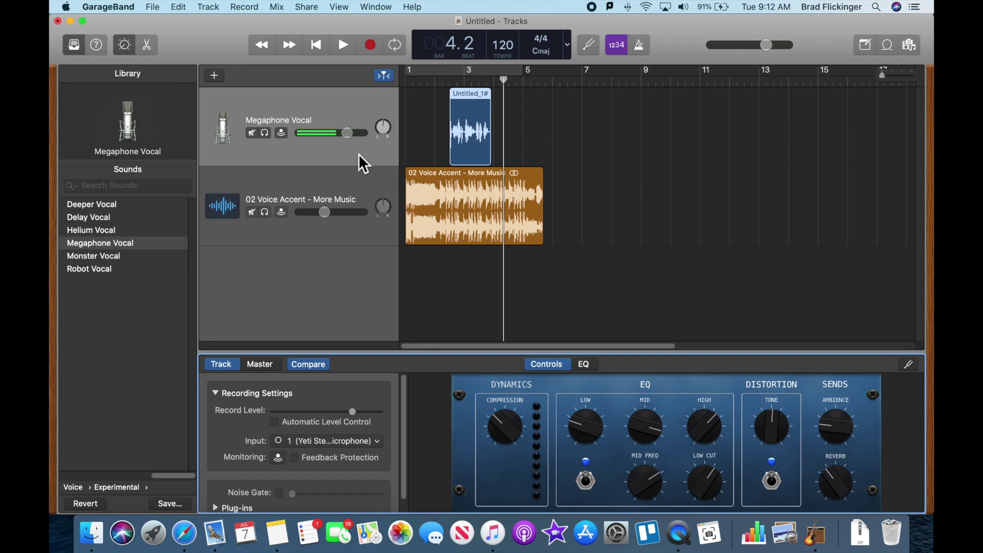
{"action": "left_click", "coordinate": [435, 80]}
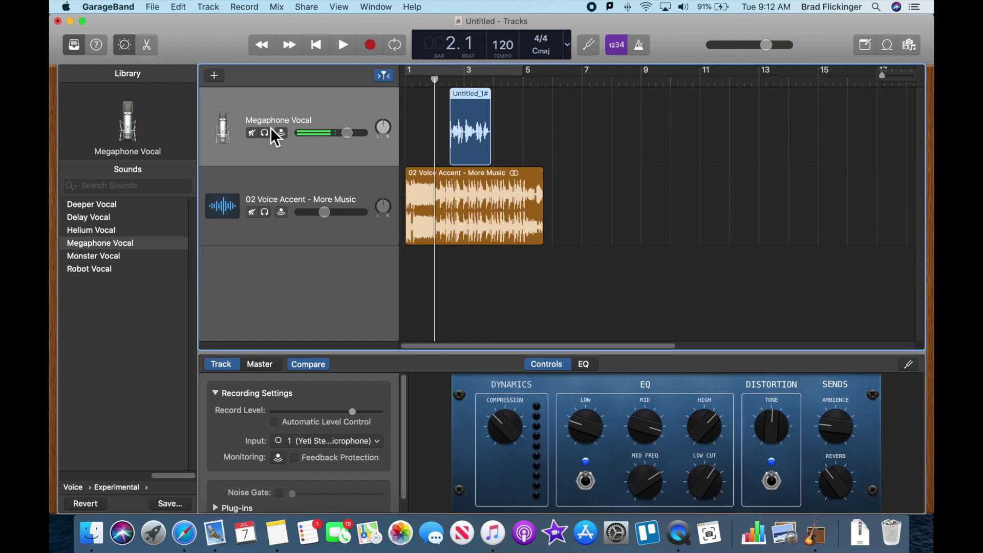
{"action": "left_click", "coordinate": [264, 132]}
{"action": "left_click", "coordinate": [343, 45]}
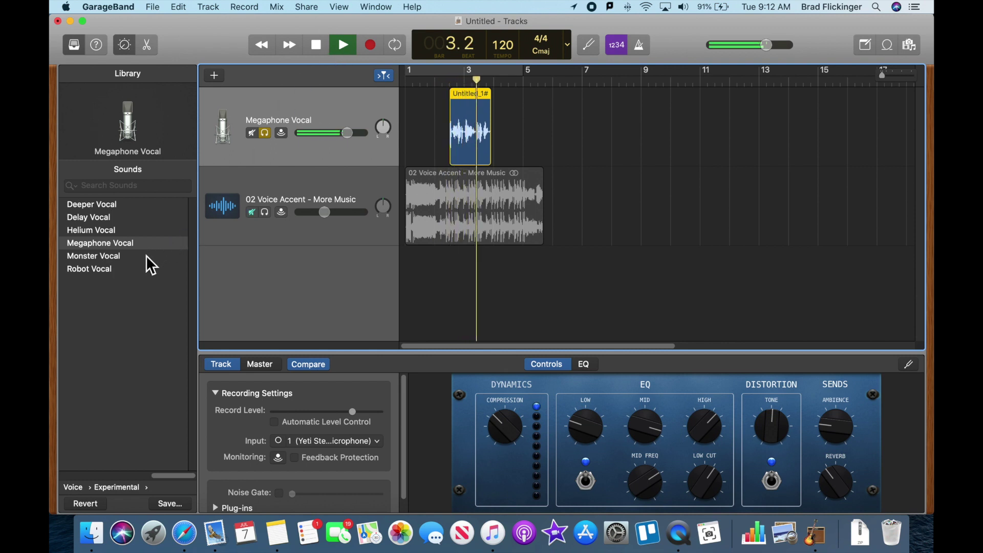
Try the Helium Vocal sound on the voice take, and compare it with Megaphone Vocal by replaying from about bar 2.
{"action": "left_click", "coordinate": [125, 231]}
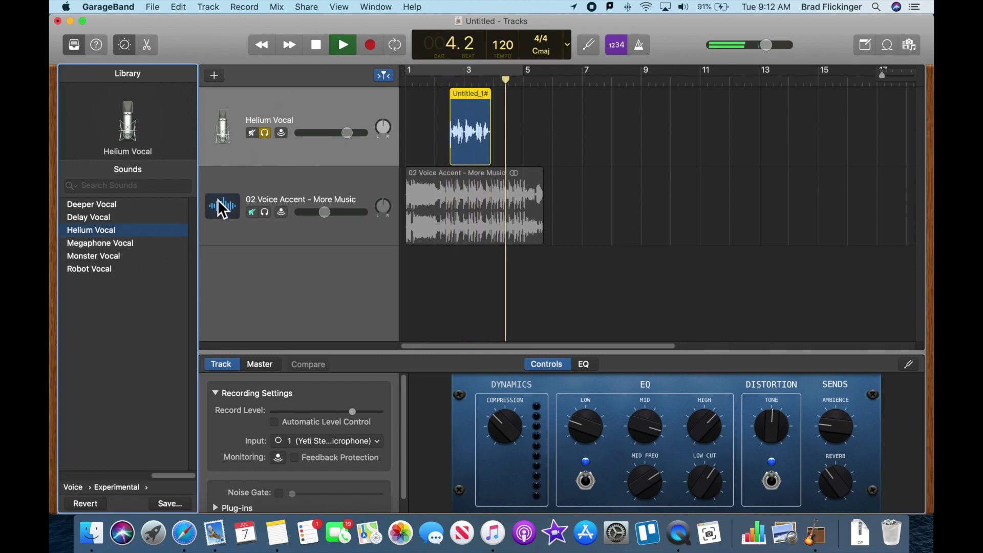
{"action": "left_click", "coordinate": [438, 77]}
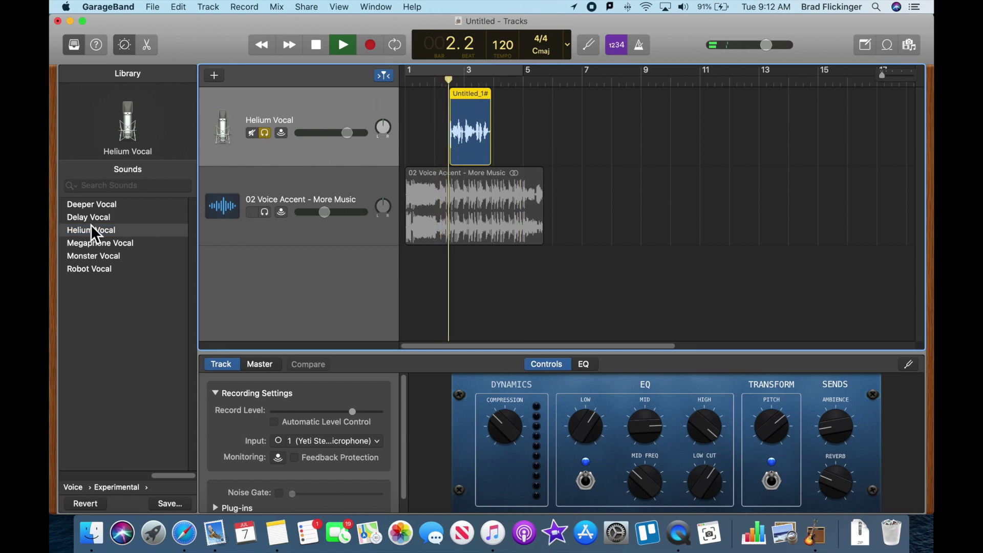
{"action": "left_click", "coordinate": [117, 206]}
{"action": "left_click", "coordinate": [117, 232]}
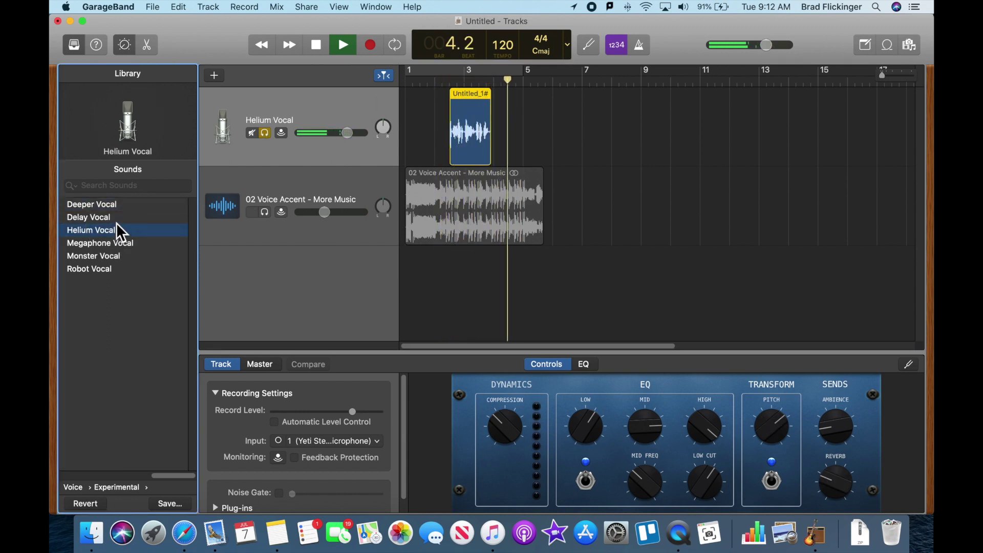
{"action": "left_click", "coordinate": [125, 243]}
{"action": "left_click", "coordinate": [437, 83]}
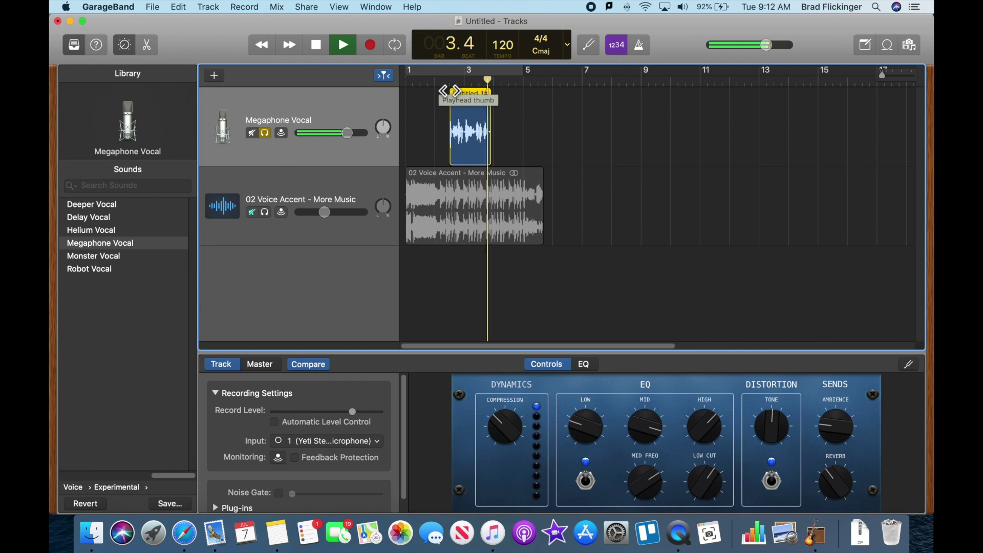
{"action": "left_click", "coordinate": [316, 45]}
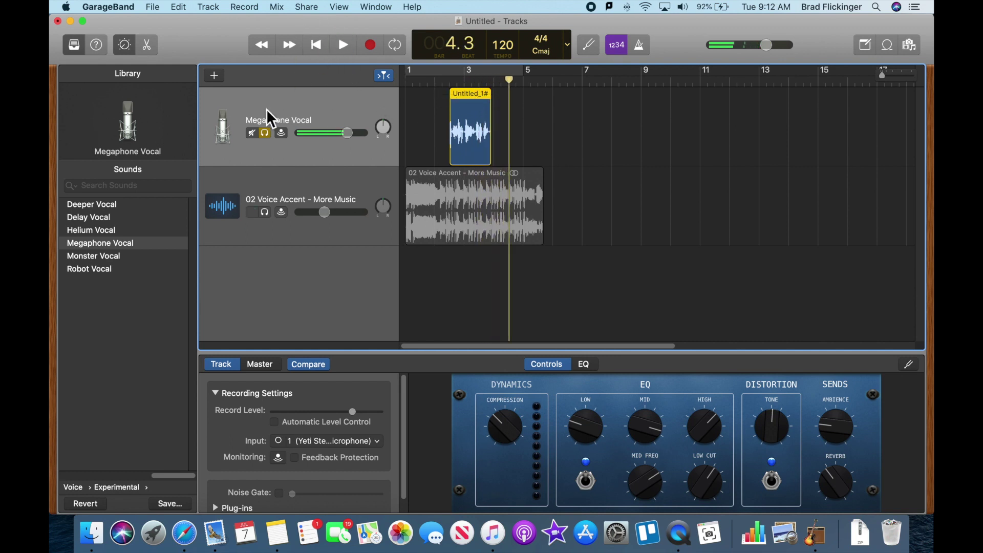
Apply the Narration Vocal sound to the voice track and play the take soloed from about 2.3.
{"action": "mouse_move", "coordinate": [109, 123]}
{"action": "left_click", "coordinate": [82, 487]}
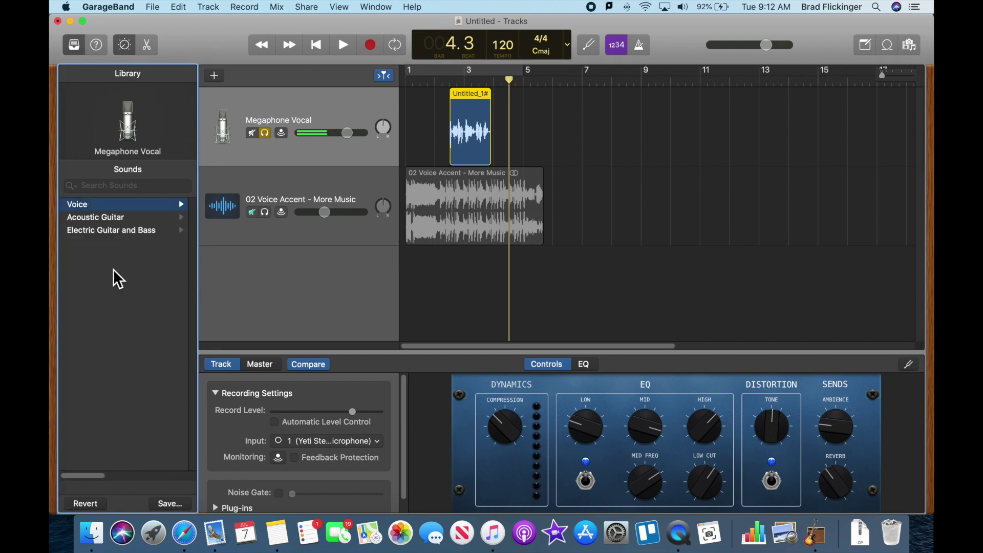
{"action": "left_click", "coordinate": [156, 202]}
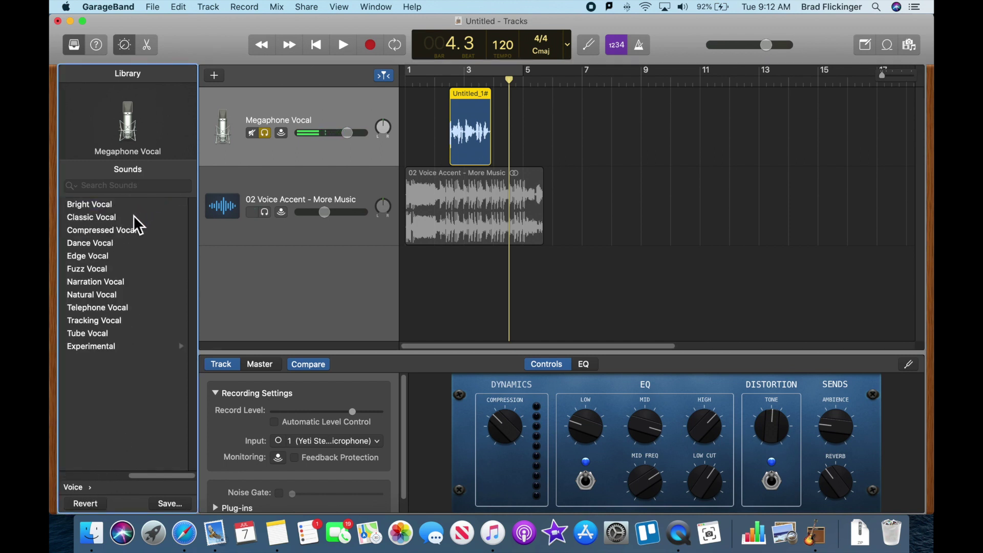
{"action": "left_click", "coordinate": [129, 282]}
{"action": "left_click", "coordinate": [449, 79]}
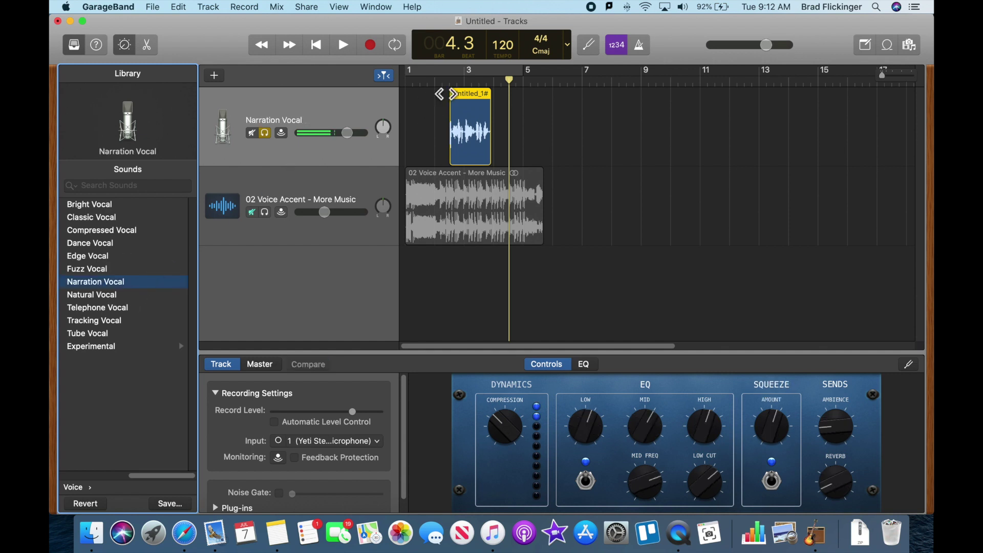
{"action": "left_click", "coordinate": [343, 45]}
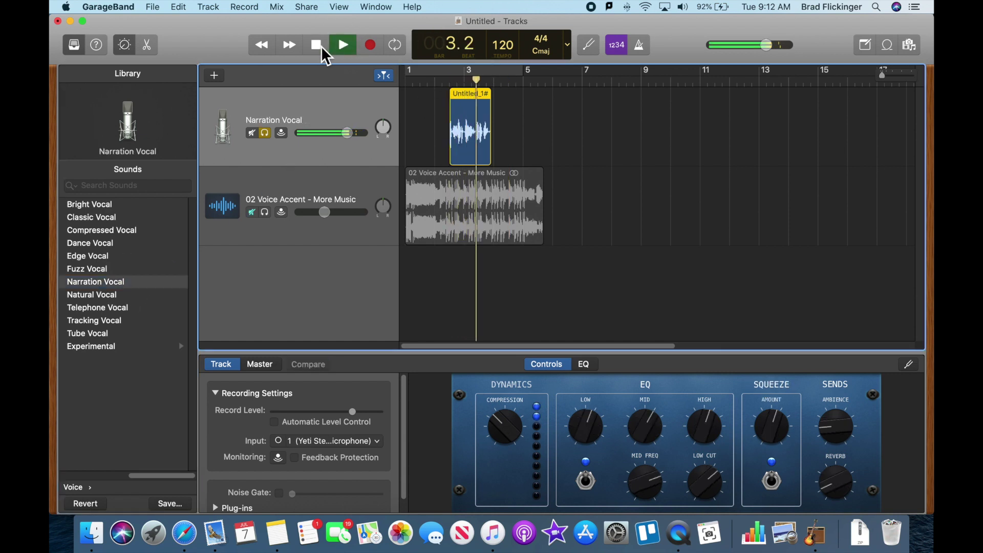
{"action": "left_click", "coordinate": [318, 45]}
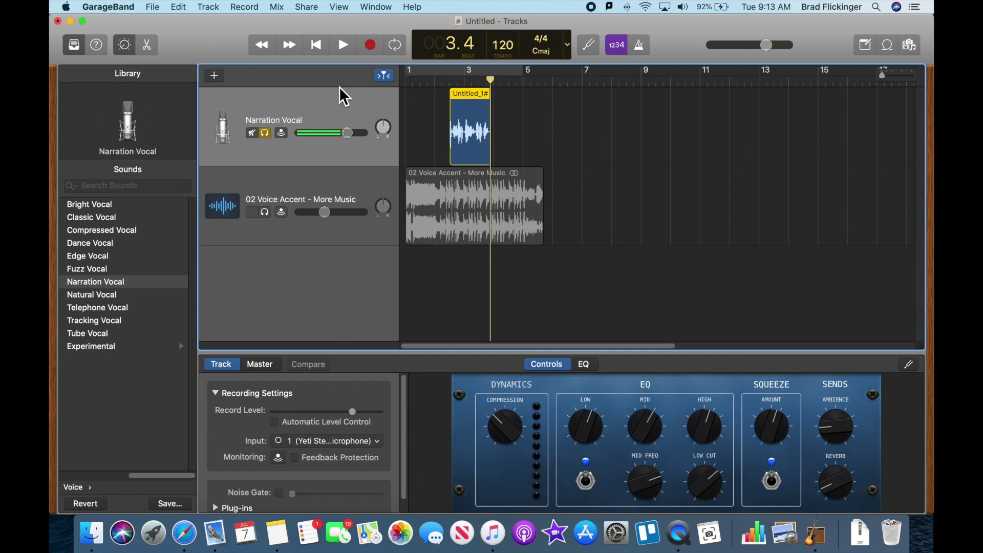
Unsolo the Narration Vocal track and play the mix from bar 1 to near the end of the voice take.
{"action": "left_click", "coordinate": [264, 133]}
{"action": "left_click", "coordinate": [317, 47]}
{"action": "left_click", "coordinate": [342, 47]}
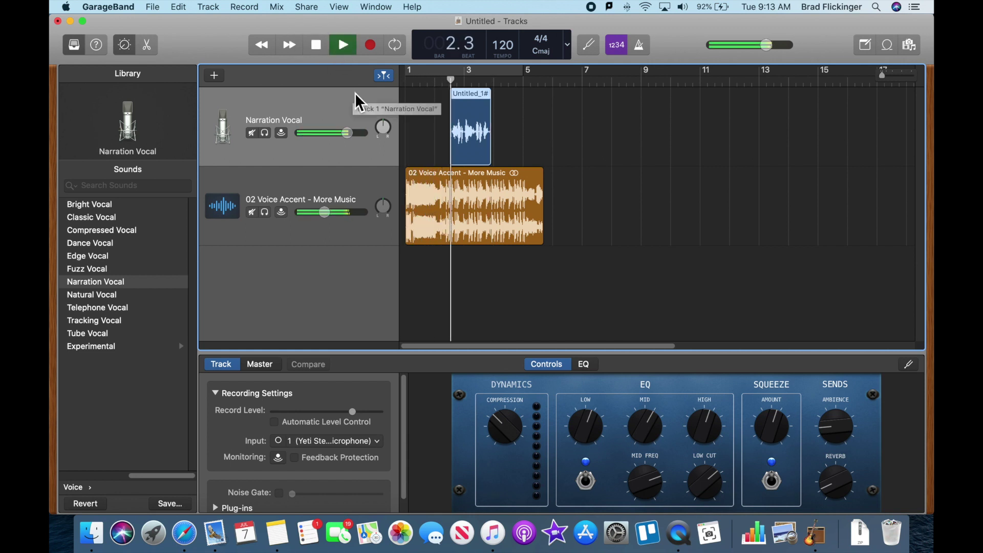
{"action": "left_click", "coordinate": [317, 46]}
Delete the voice take from the Narration Vocal track and return the playhead to bar 1.
{"action": "left_click_drag", "start_coordinate": [469, 94], "coordinate": [476, 94]}
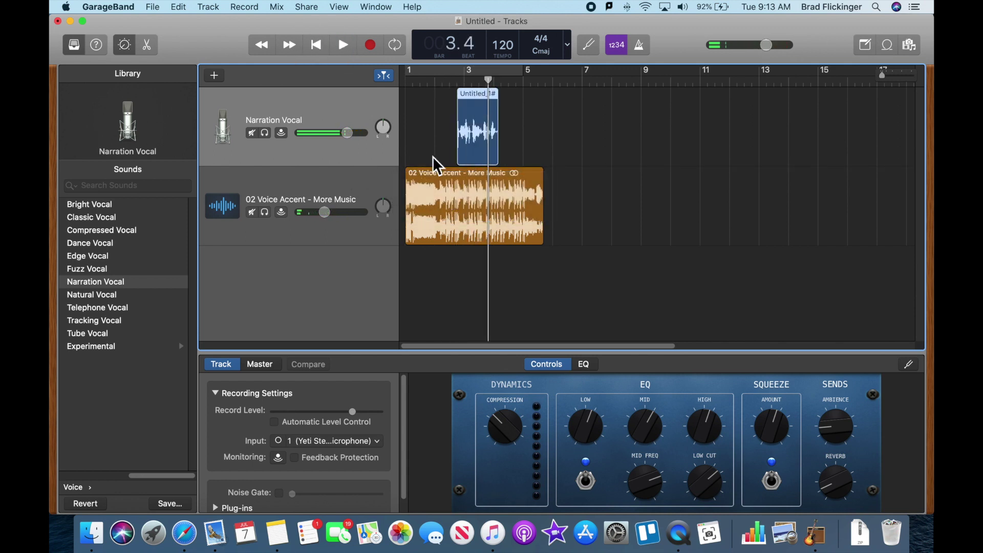
{"action": "key", "text": "Delete"}
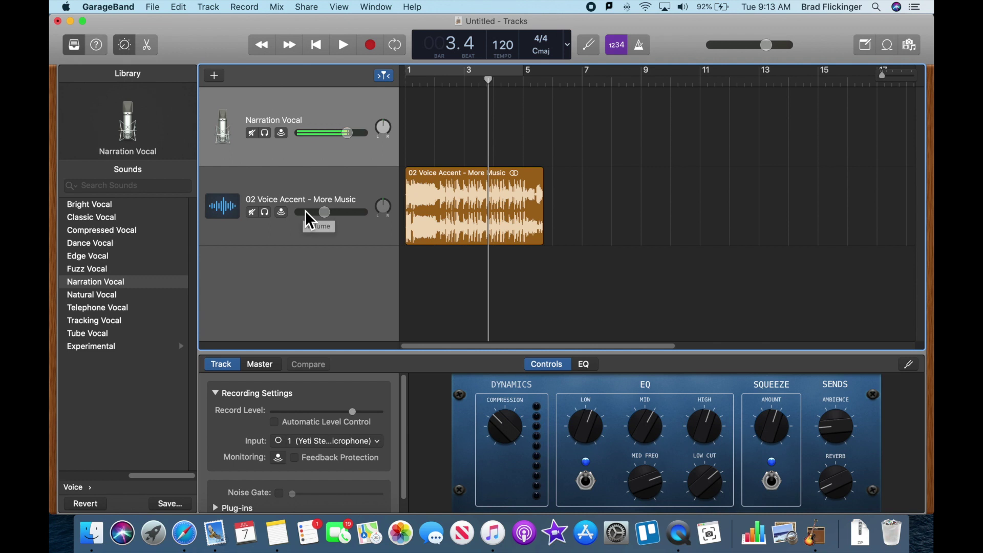
{"action": "left_click", "coordinate": [315, 44]}
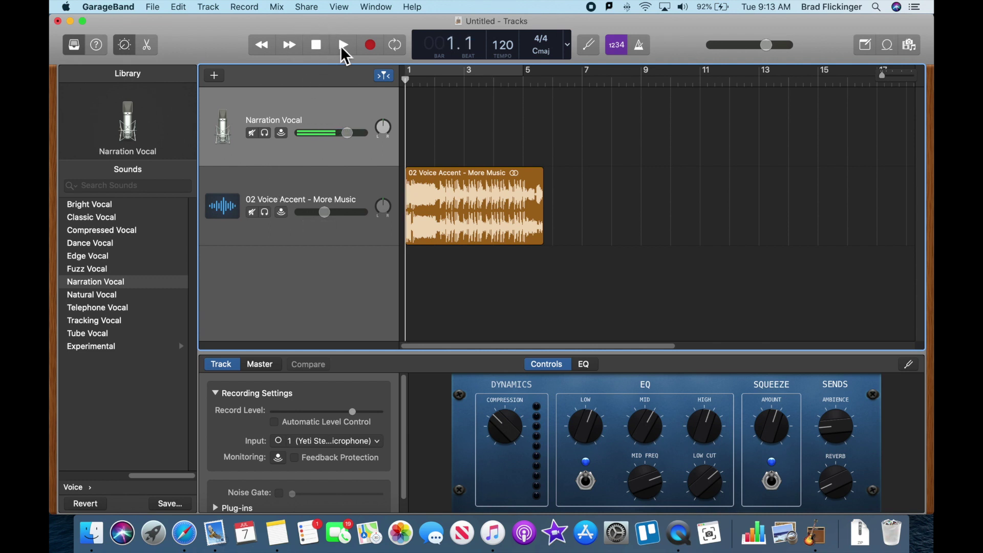
Record a new voice take on the Narration Vocal track from bar 1 over the More Music clip.
{"action": "left_click", "coordinate": [343, 45]}
{"action": "left_click", "coordinate": [317, 45]}
{"action": "left_click", "coordinate": [318, 45]}
{"action": "left_click", "coordinate": [371, 45]}
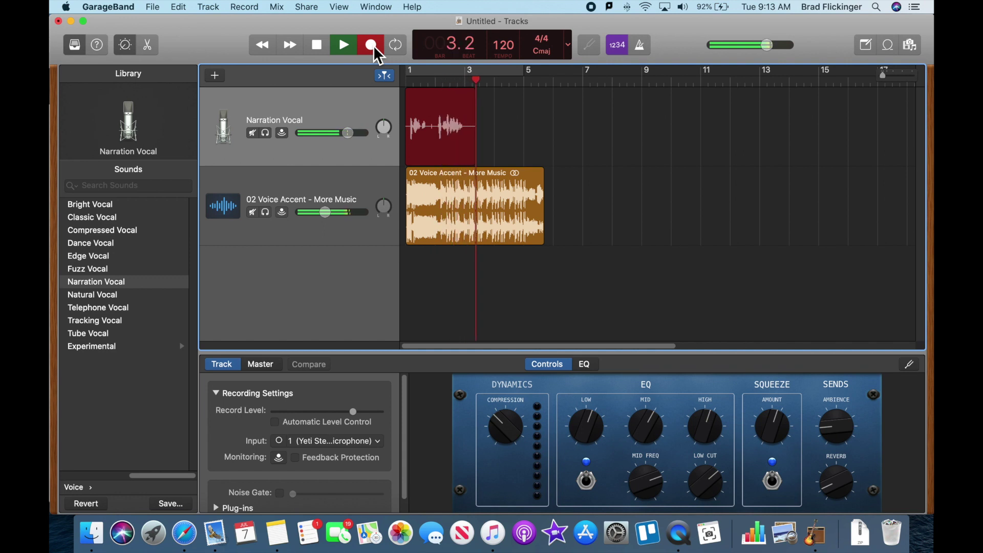
{"action": "left_click", "coordinate": [316, 44]}
Move the new voice take to about 4.2, trim the silence from its beginning, and set the playhead just before it.
{"action": "left_click_drag", "start_coordinate": [409, 150], "coordinate": [519, 155]}
{"action": "left_click", "coordinate": [152, 47]}
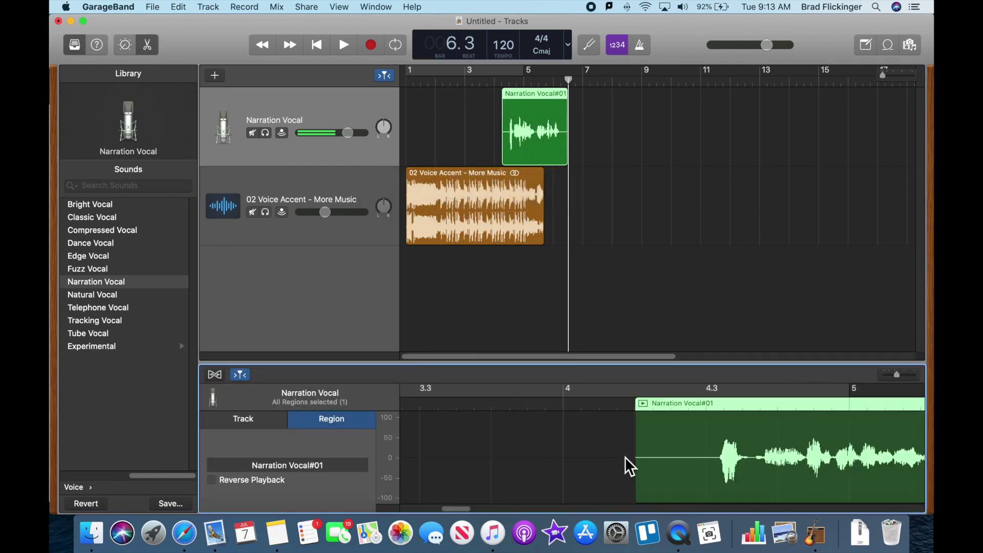
{"action": "left_click_drag", "start_coordinate": [651, 478], "coordinate": [726, 478]}
{"action": "left_click", "coordinate": [660, 404]}
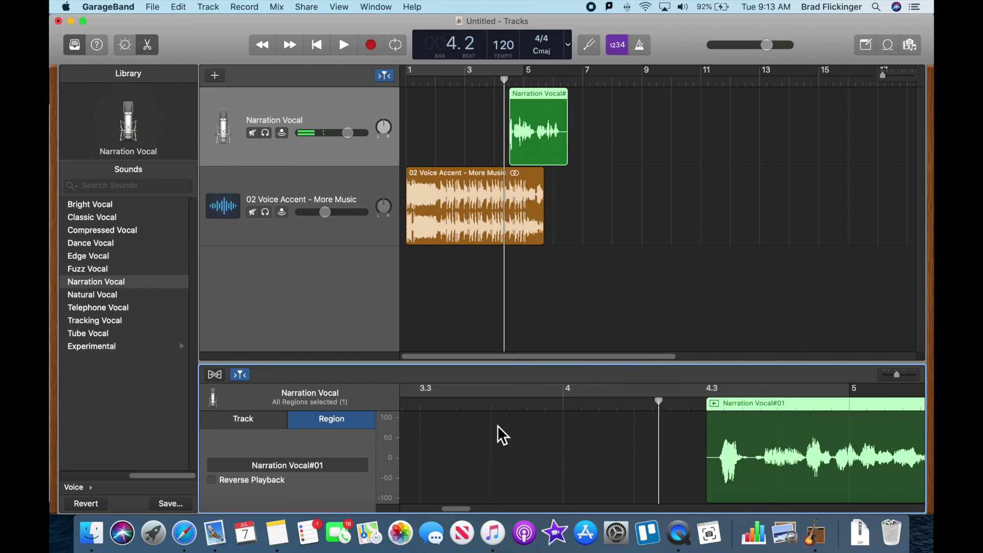
Trim the silence from the end of the voice take and audition it with the Narration Vocal track temporarily soloed.
{"action": "left_click_drag", "start_coordinate": [455, 508], "coordinate": [499, 507]}
{"action": "left_click_drag", "start_coordinate": [738, 492], "coordinate": [680, 487]}
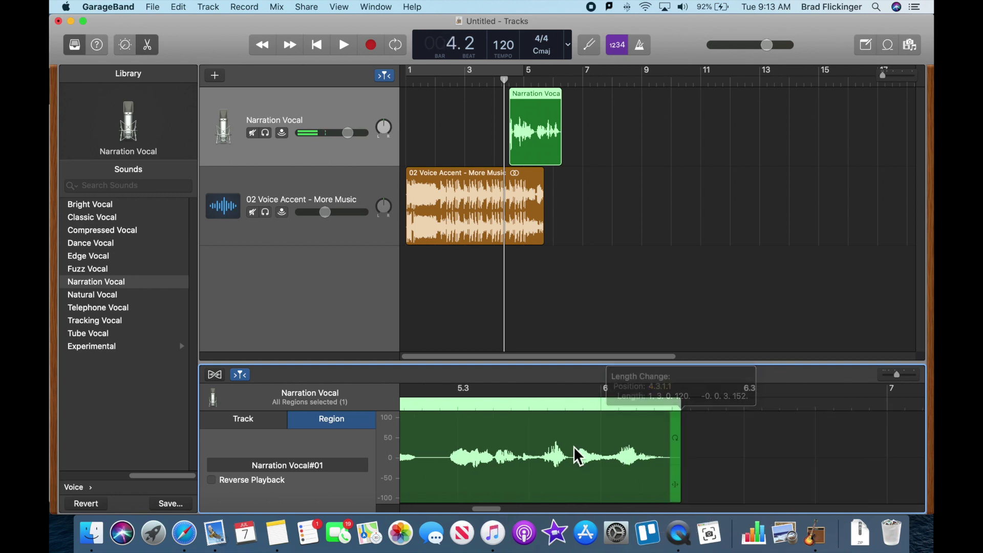
{"action": "left_click", "coordinate": [267, 133]}
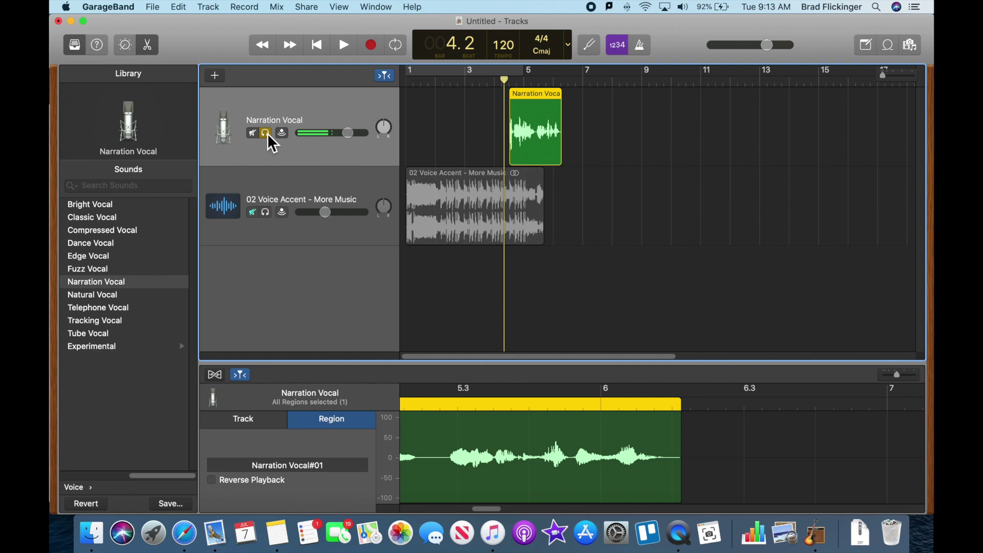
{"action": "left_click", "coordinate": [341, 46]}
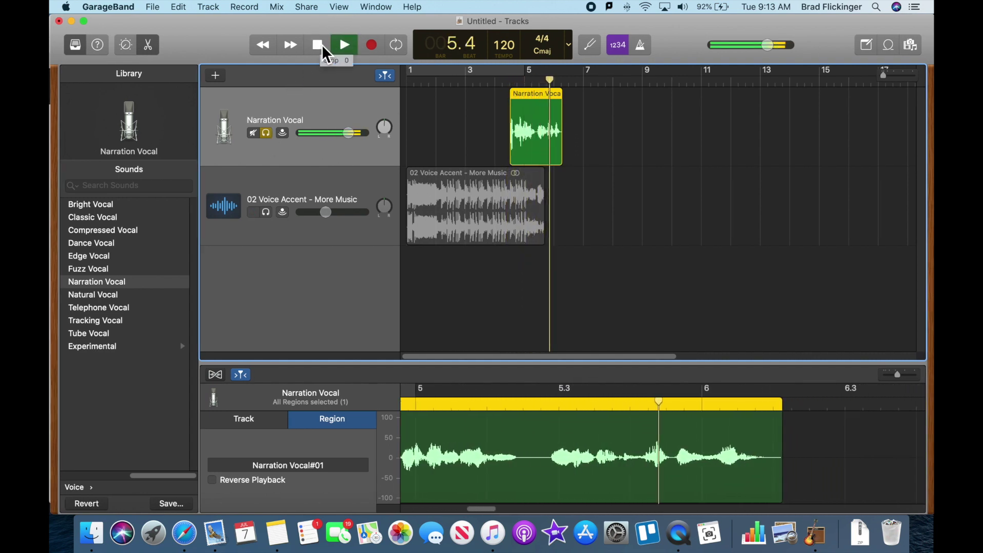
{"action": "left_click", "coordinate": [320, 45]}
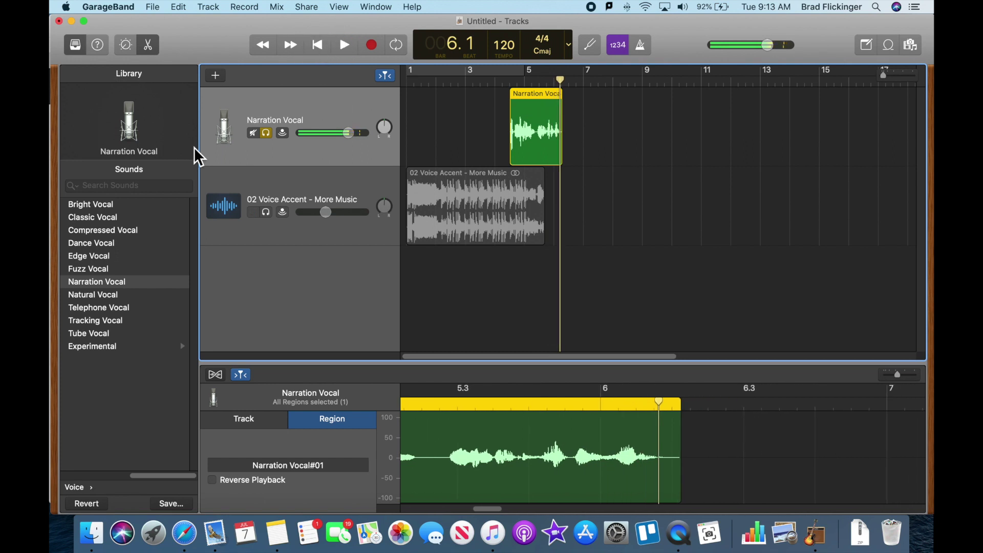
{"action": "left_click", "coordinate": [265, 134]}
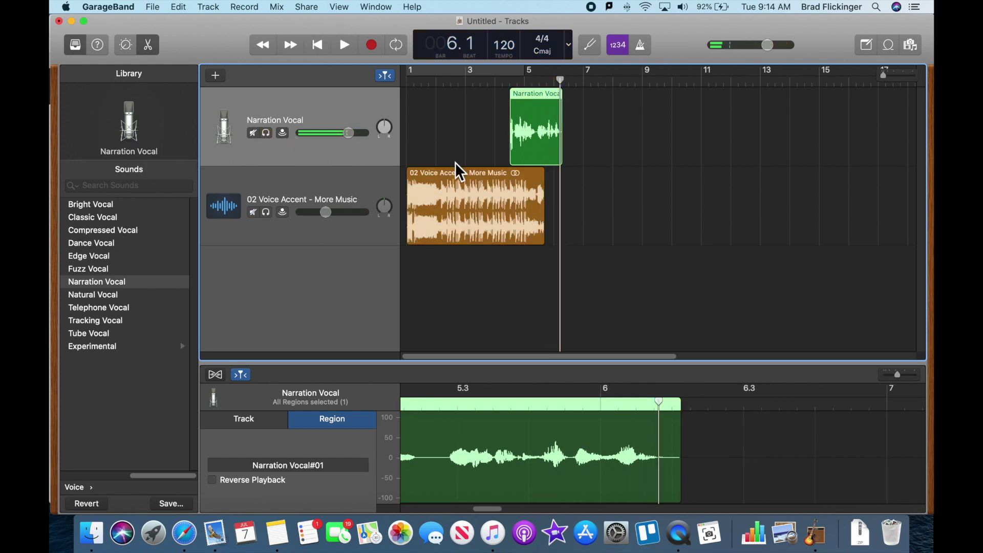
Move the voice take to 2.4 over the More Music clip and play the mix from bar 1 to bar 5.
{"action": "left_click_drag", "start_coordinate": [534, 100], "coordinate": [487, 93]}
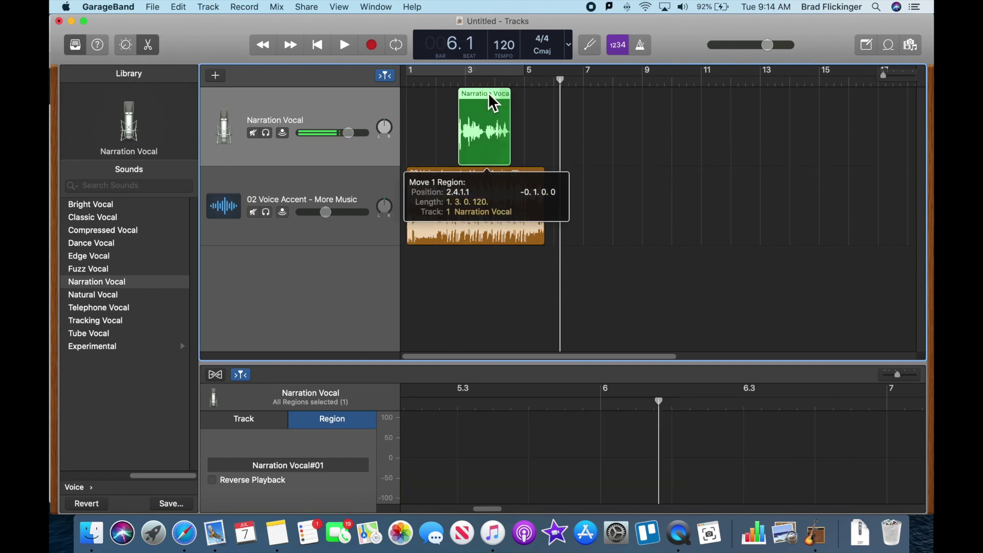
{"action": "left_click", "coordinate": [319, 48]}
{"action": "left_click", "coordinate": [345, 46]}
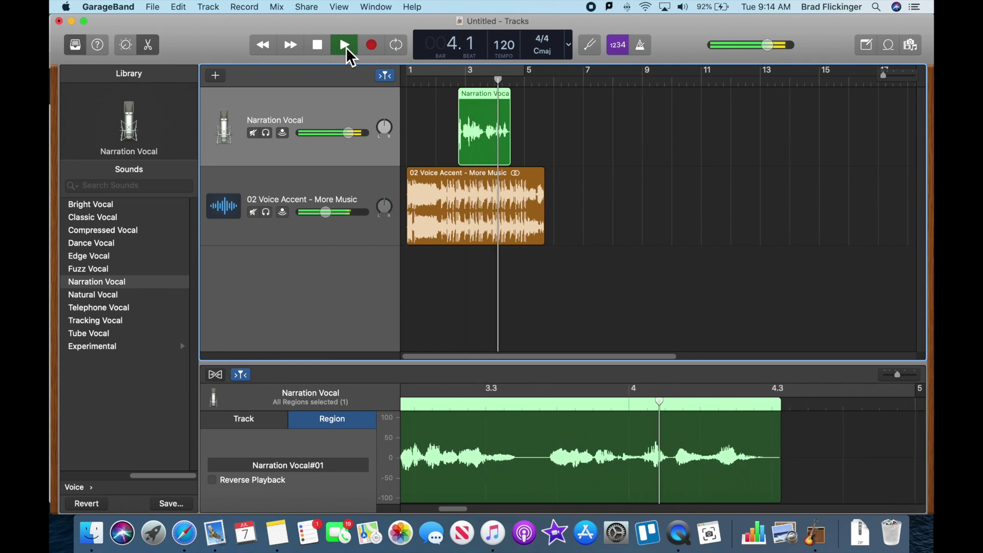
{"action": "left_click", "coordinate": [317, 45]}
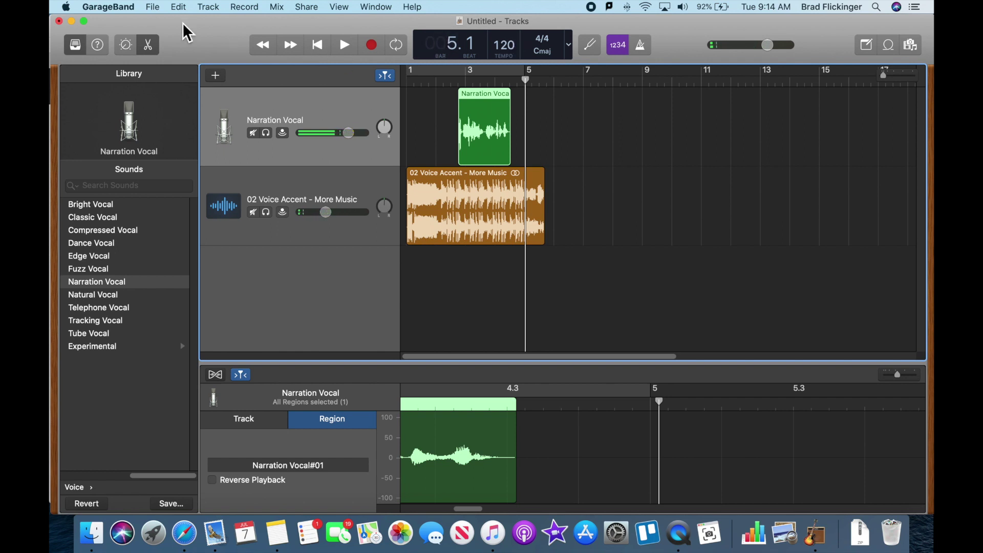
Save the project in the Pirate Radio 1 Files folder, named with Sweeper, the creator's first name and the number 1.
{"action": "left_click", "coordinate": [153, 7]}
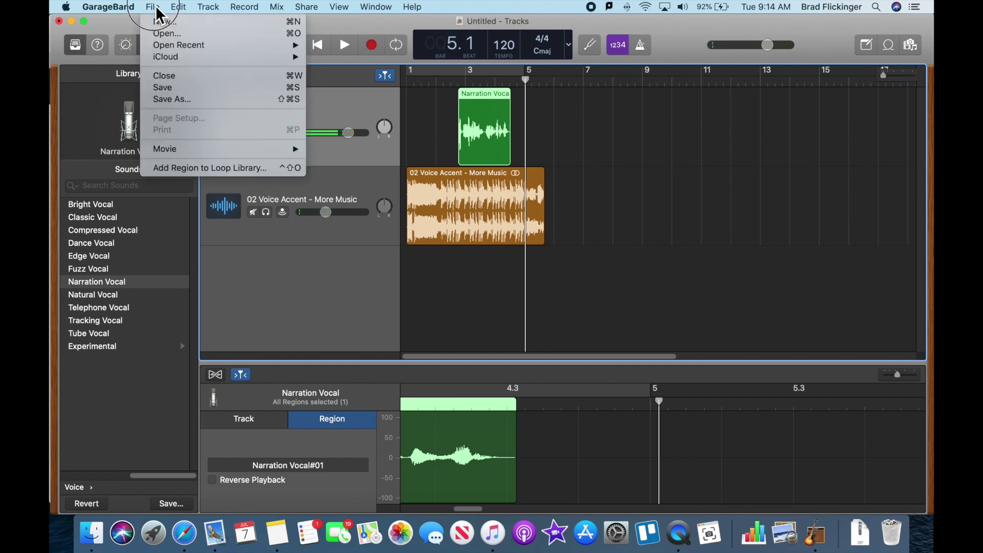
{"action": "left_click", "coordinate": [160, 89]}
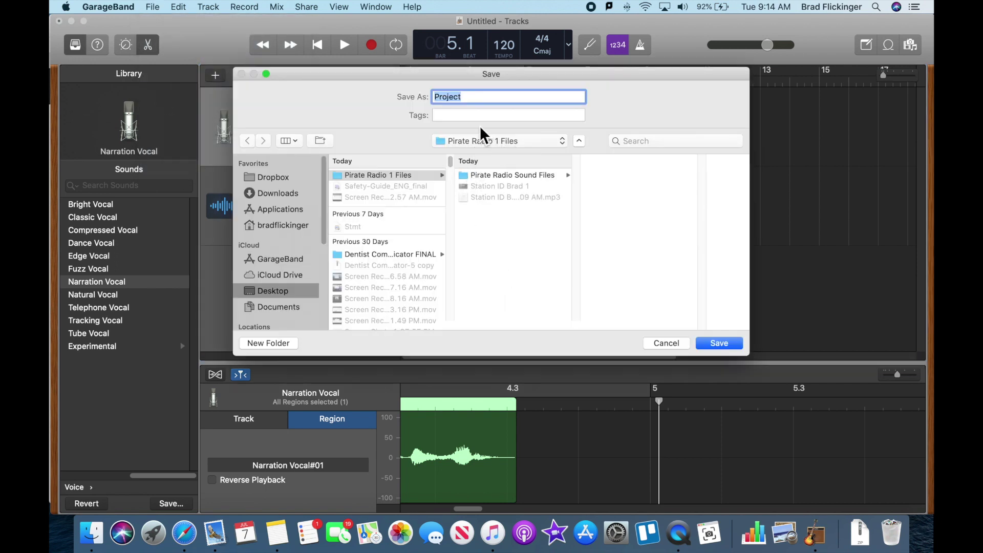
{"action": "type", "text": "Sweeper Brad 1"}
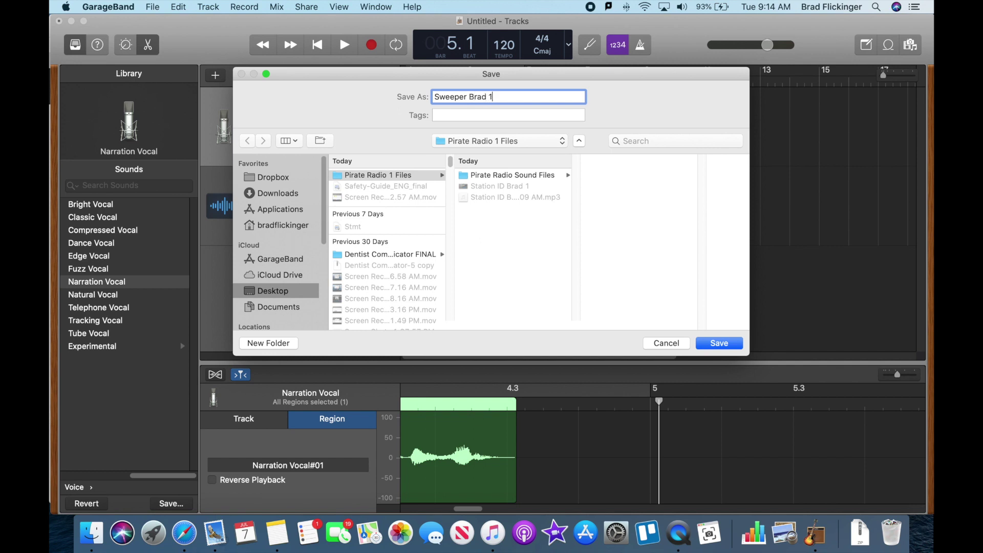
{"action": "key", "text": "Return"}
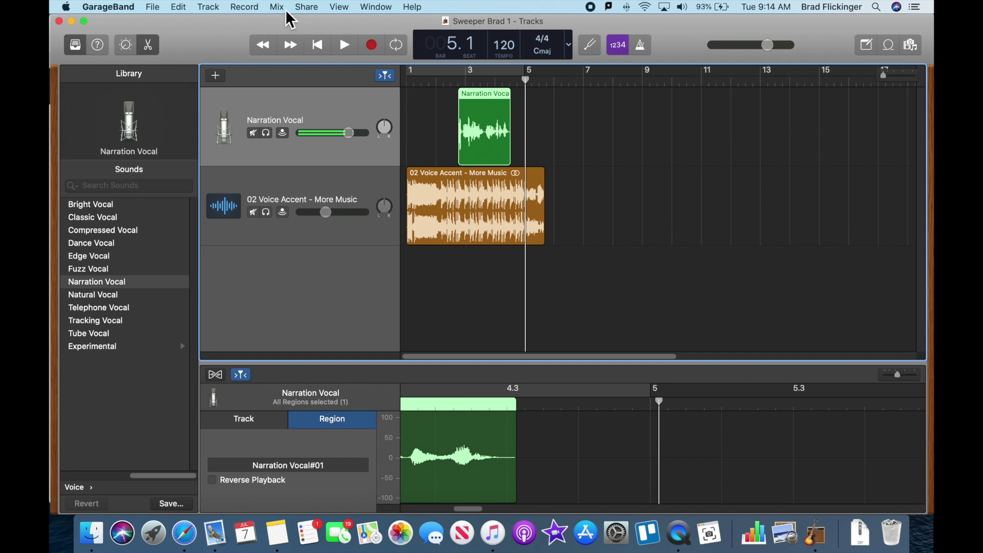
Export the song to disk as a Low Quality (64 kBit/s) MP3 in the Pirate Radio 1 Files folder.
{"action": "left_click", "coordinate": [307, 8]}
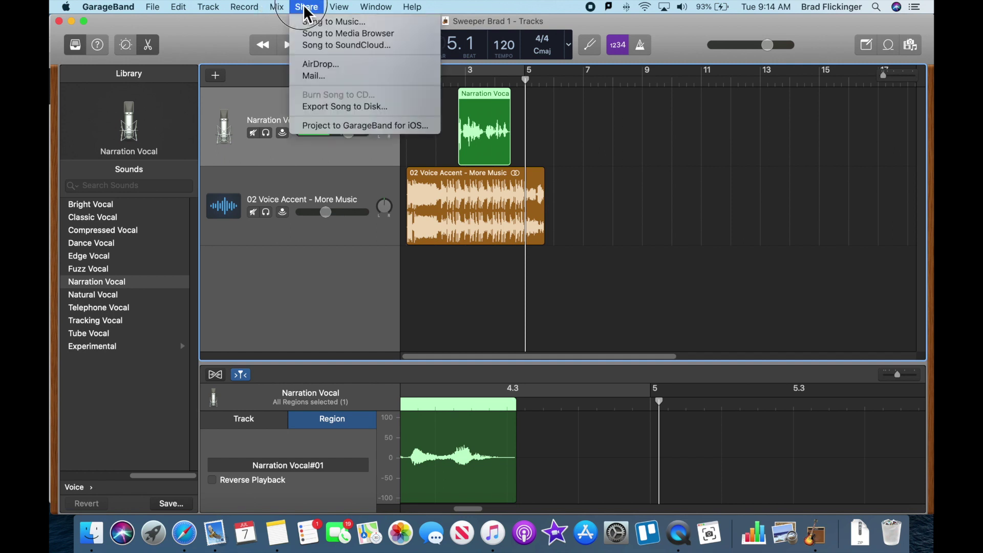
{"action": "left_click", "coordinate": [342, 107]}
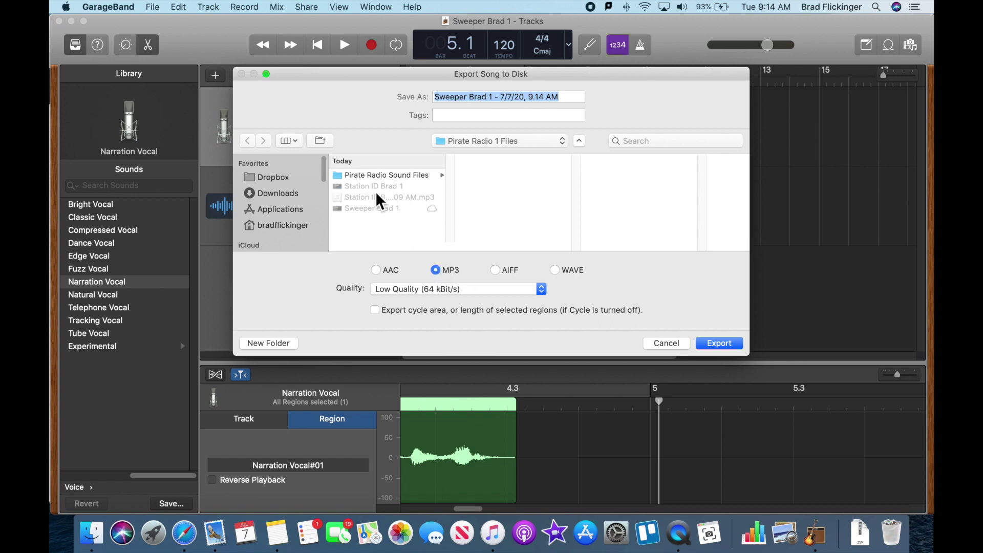
{"action": "left_click", "coordinate": [717, 342]}
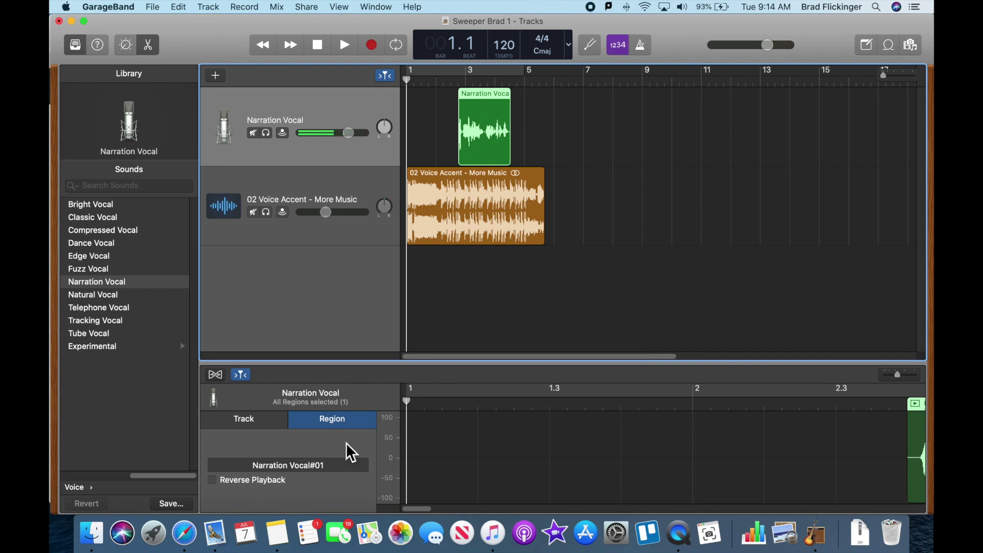
Switch to Finder, check the Pirate Radio 1 Files folder for the saved project and exported MP3, and return to GarageBand.
{"action": "left_click", "coordinate": [92, 532]}
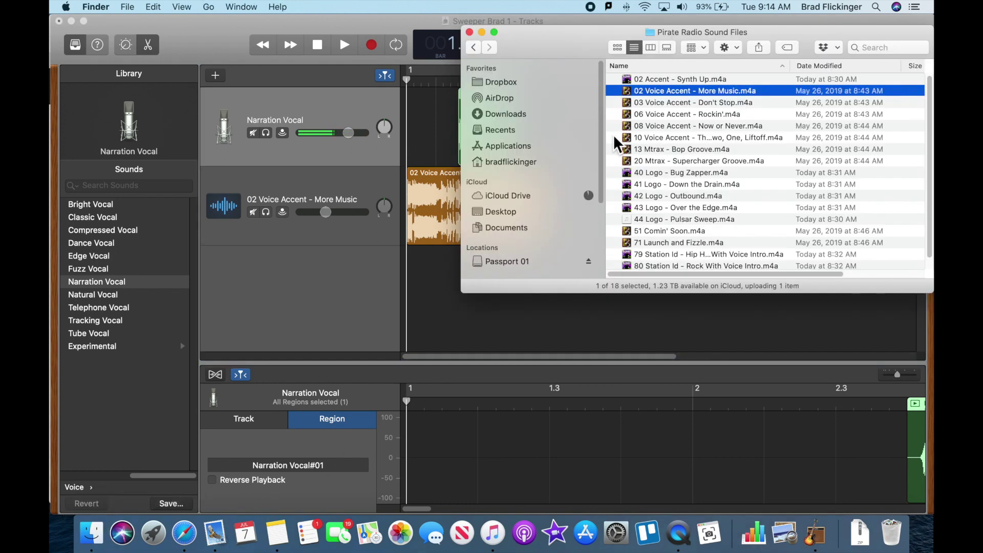
{"action": "left_click", "coordinate": [473, 48]}
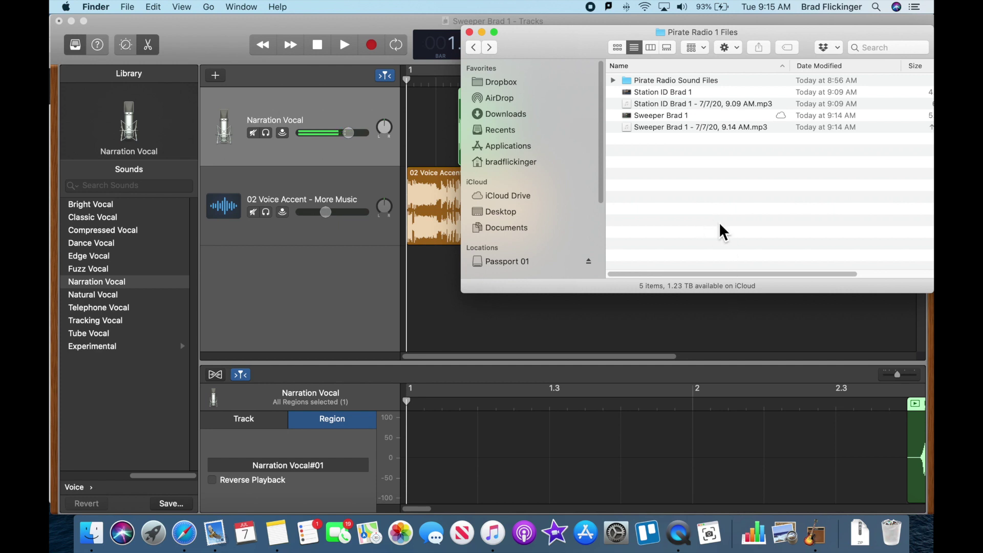
{"action": "left_click", "coordinate": [376, 37]}
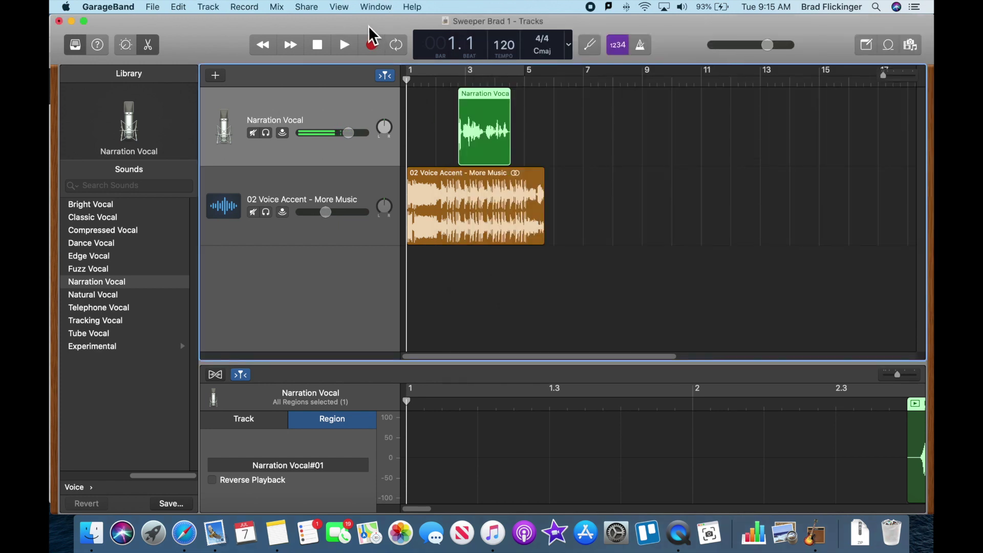